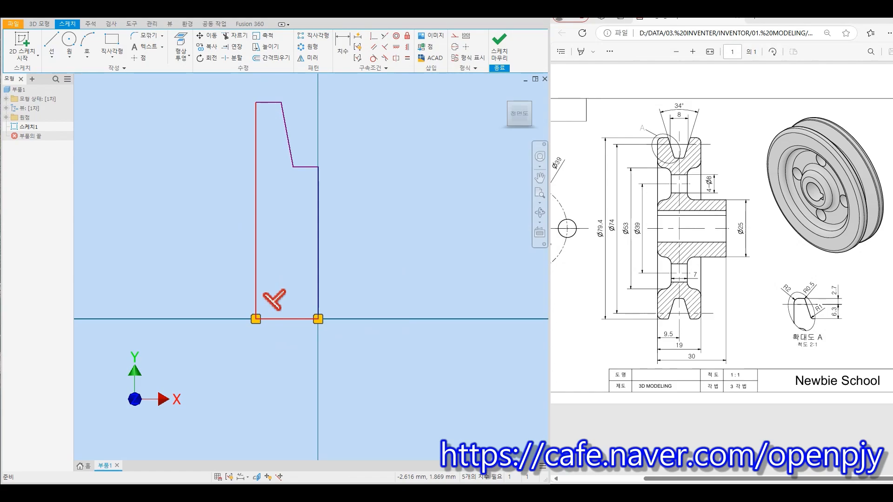
- Convert the profile's bottom horizontal line into a centerline
left_click(455, 47)
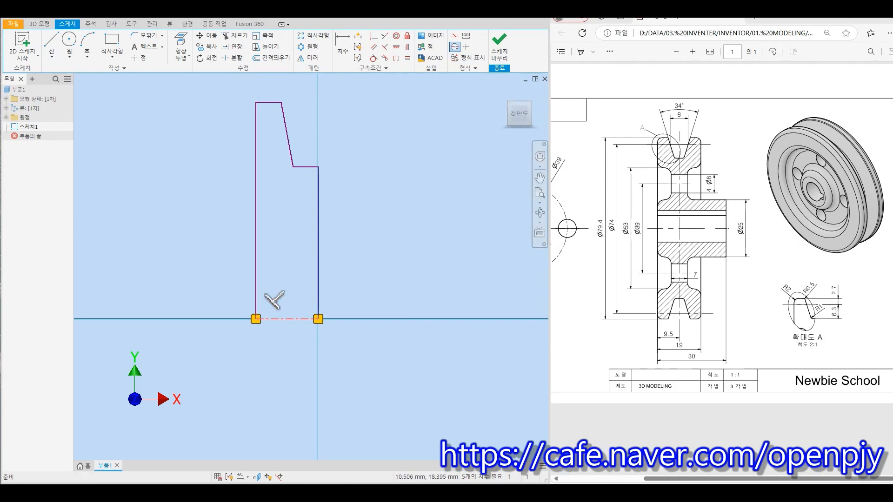
key("Escape")
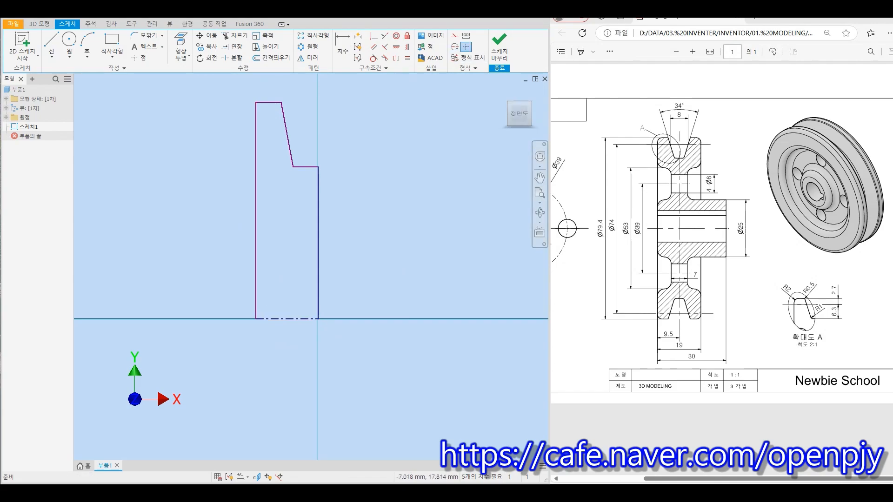
- Draw a horizontal line about 6 mm long across the upper part of the slanted edge and make it a construction line
left_click(52, 44)
left_click(273, 125)
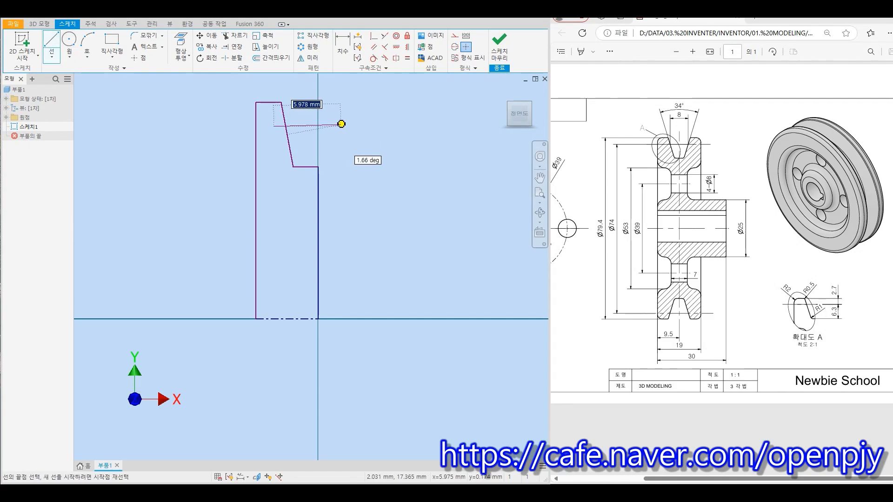
left_click(345, 126)
key("Escape")
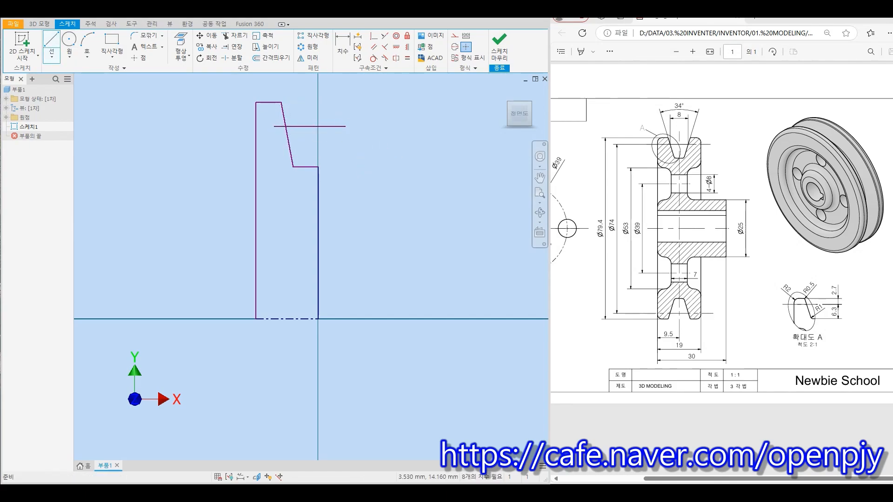
left_click_drag(358, 160, 303, 104)
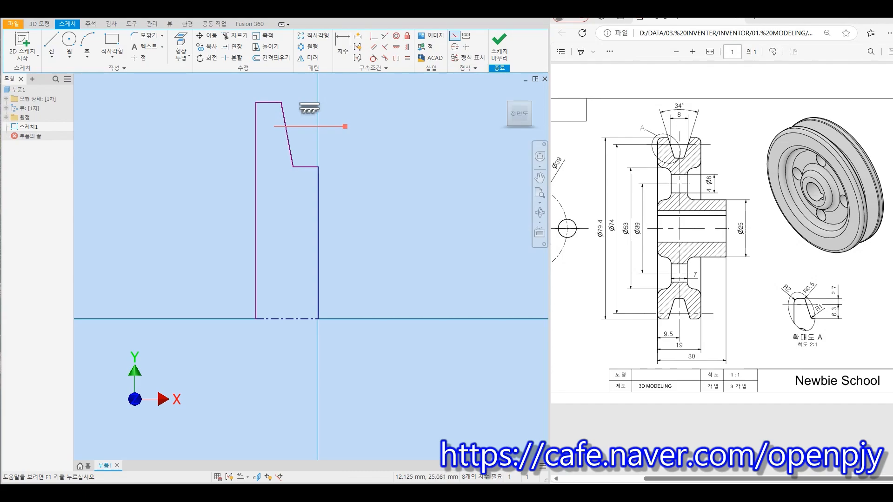
left_click(454, 35)
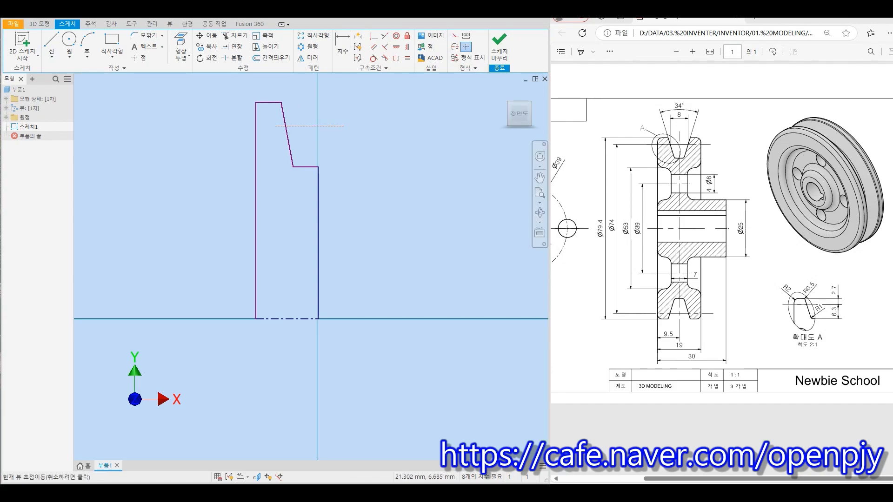
- Dimension the distance from the profile's top edge to the construction line as 2.7 mm
key("d")
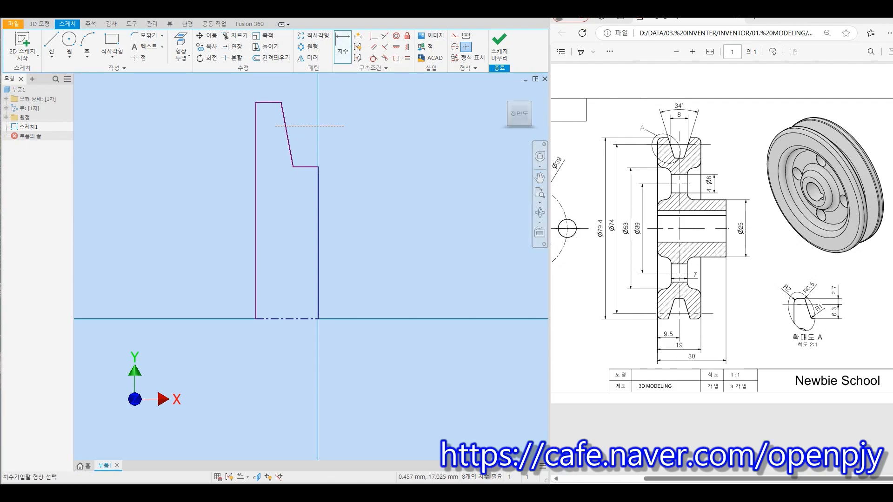
left_click(321, 126)
left_click(272, 103)
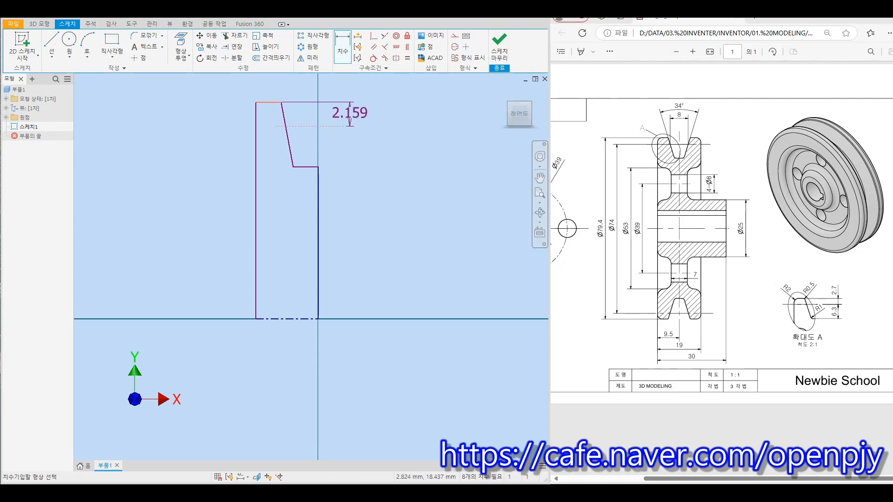
left_click(356, 116)
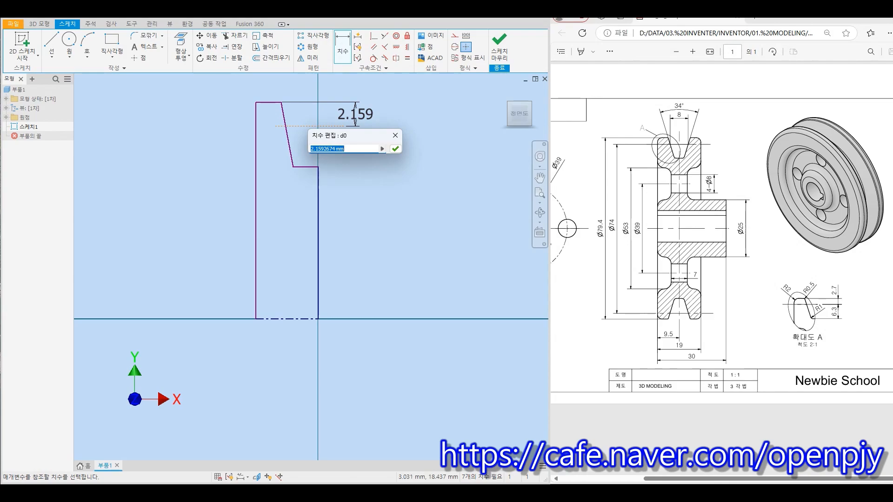
type("2.7")
key("Return")
- Dimension the distance from the construction line down to the short horizontal groove bottom as 6.3 mm
scroll(324, 242, "up", 1)
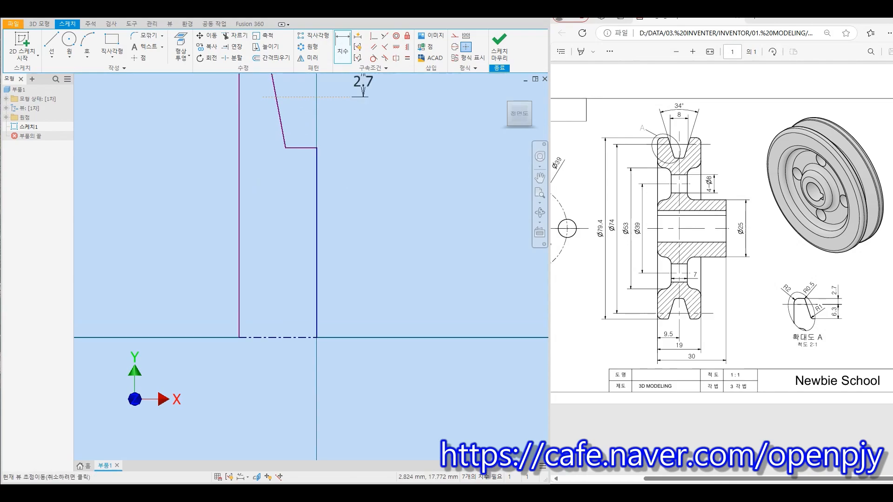
middle_click_drag(349, 139, 350, 200)
left_click(307, 209)
left_click(337, 158)
left_click(367, 180)
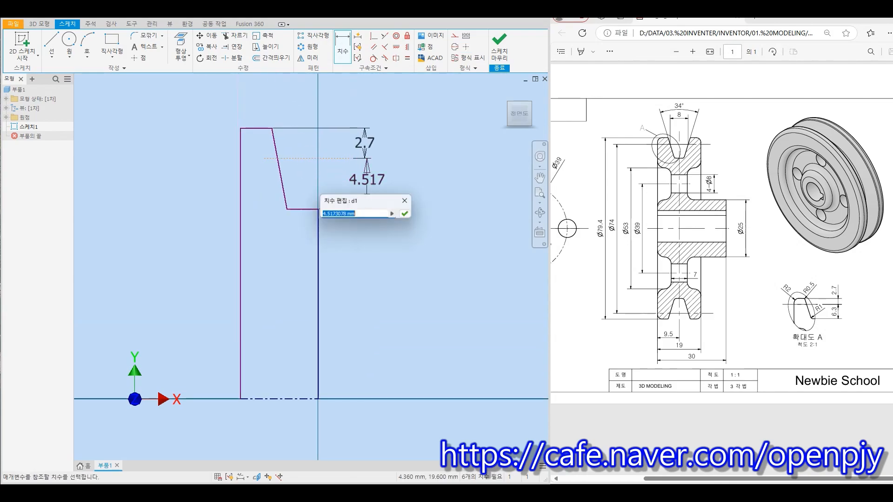
type("6.3")
key("Return")
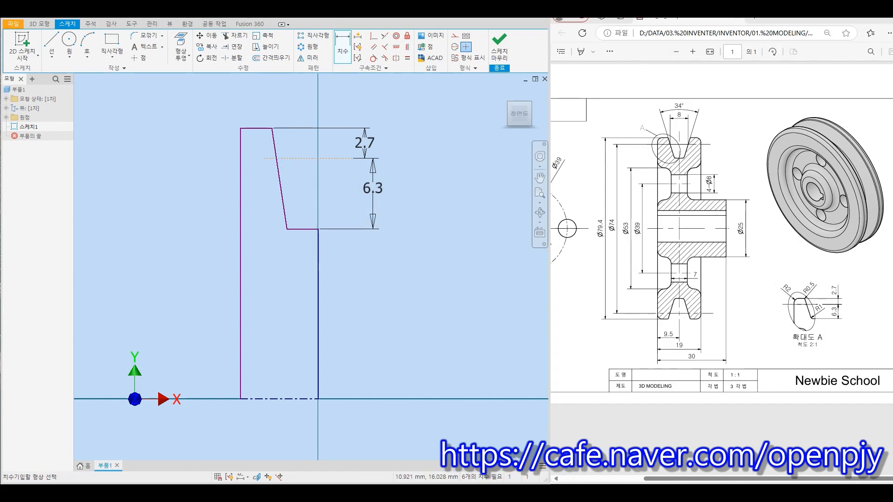
- Add a 74 mm diameter dimension between the centerline and the construction line
key("F2")
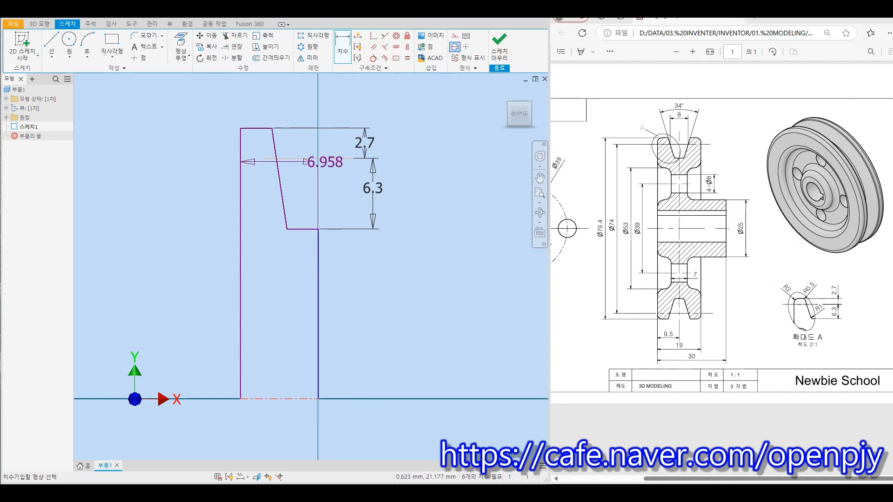
left_click(325, 158)
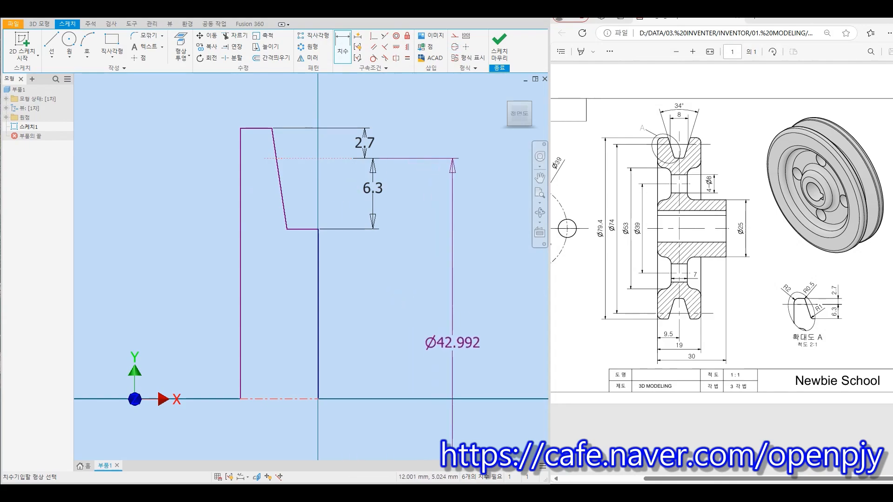
left_click(460, 386)
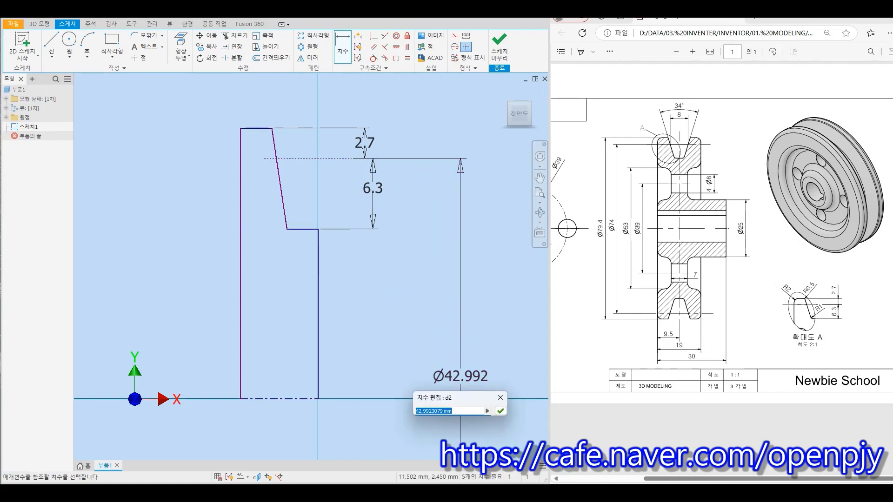
type("74")
key("Return")
scroll(421, 390, "down", 5)
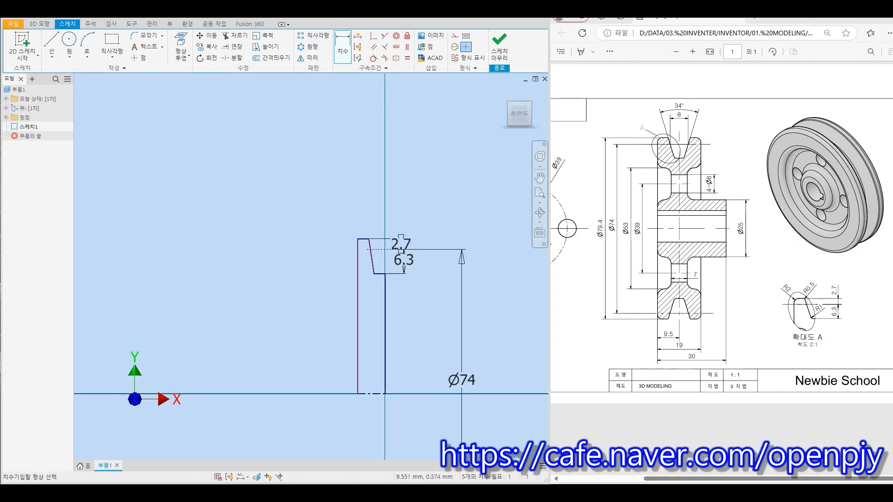
- Dimension the angle between the slanted groove edge and the vertical edge on the Y axis as 34/2 degrees
middle_click_drag(414, 341, 356, 282)
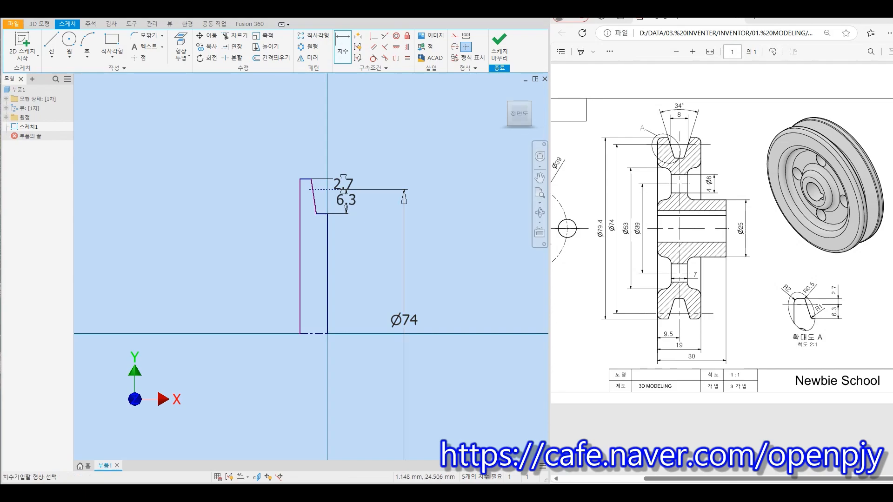
left_click(328, 231)
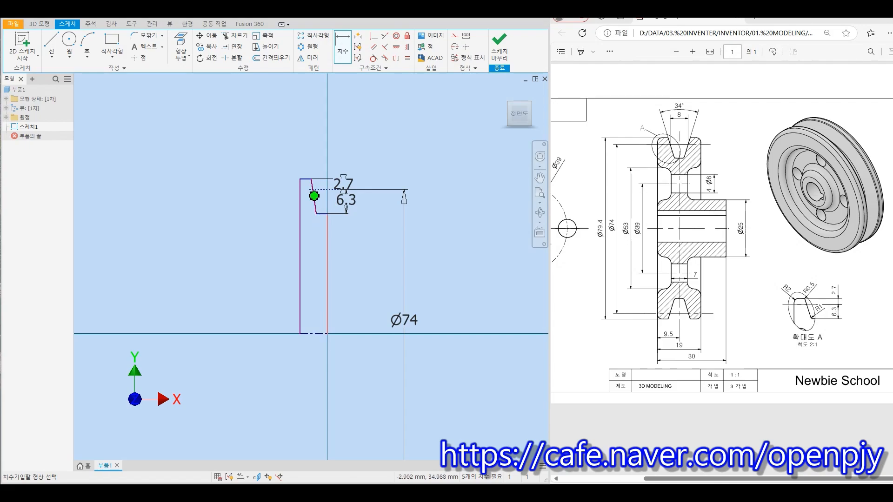
left_click(316, 204)
left_click(343, 184)
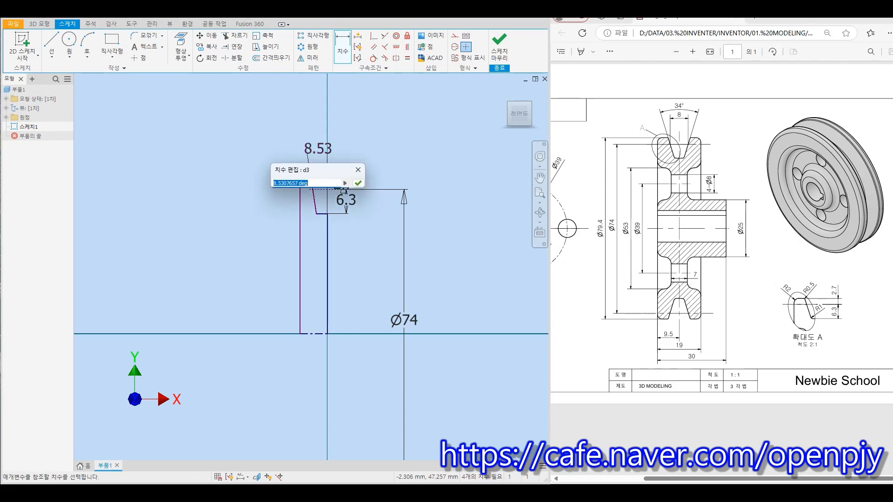
type("34/2")
key("Return")
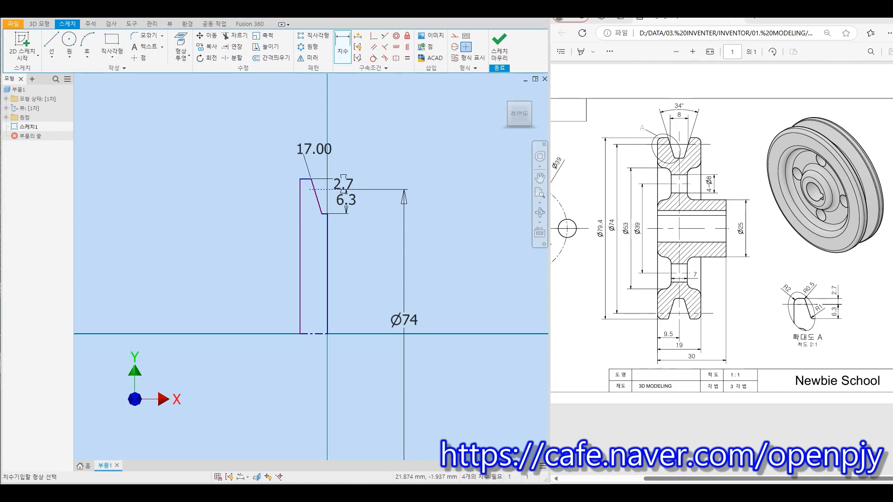
- Dimension the profile's width between its two vertical edges as 9.5 mm
left_click(299, 312)
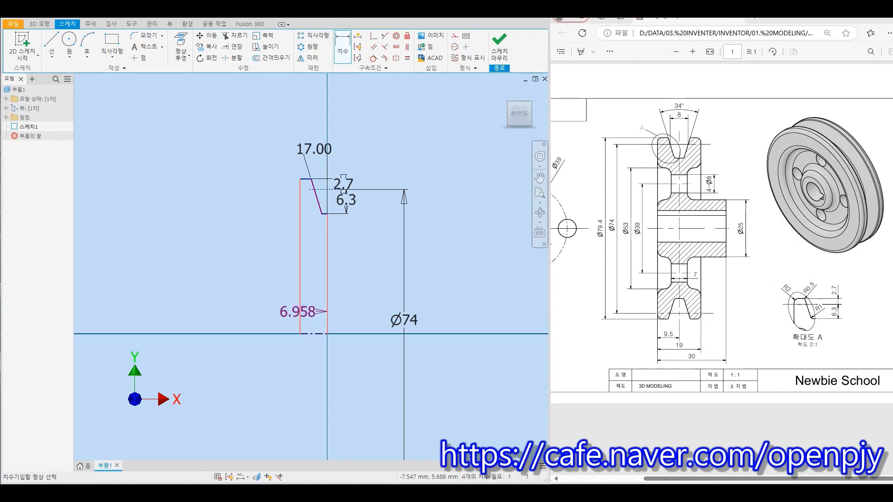
left_click(308, 351)
type("9")
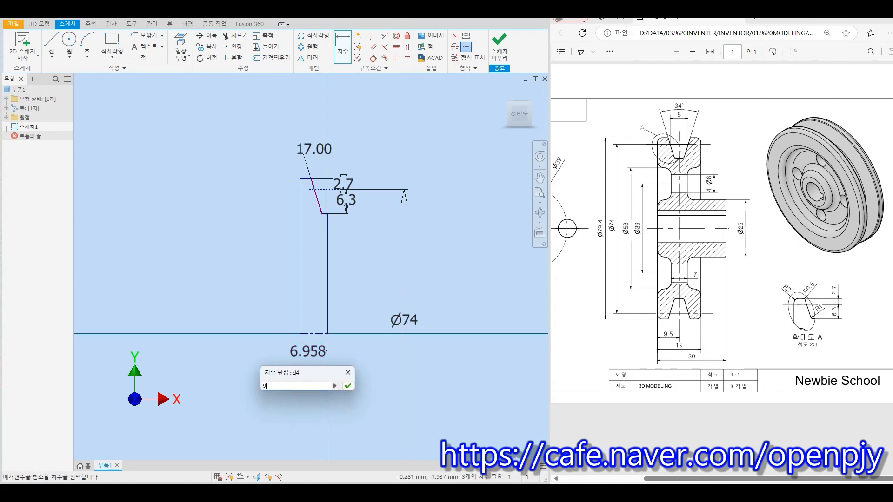
type(".5")
key("Return")
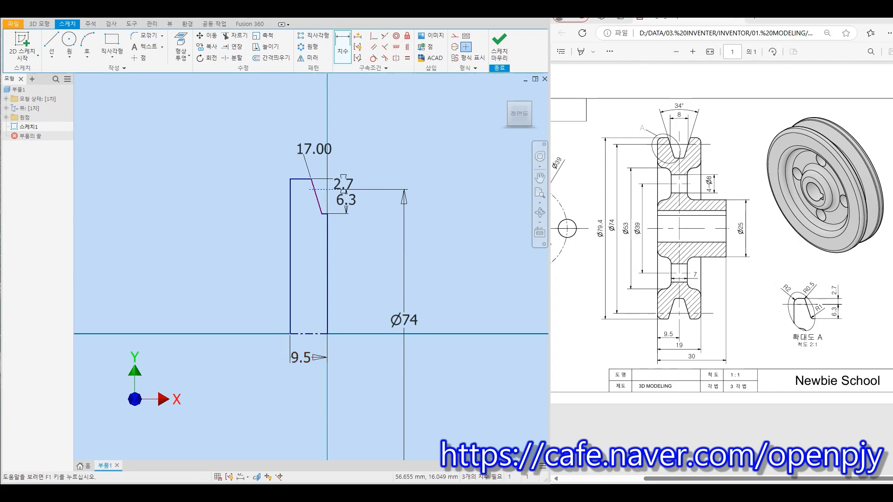
- Trim off the part of the construction line that extends inside the profile past the slanted edge
scroll(330, 153, "up", 3)
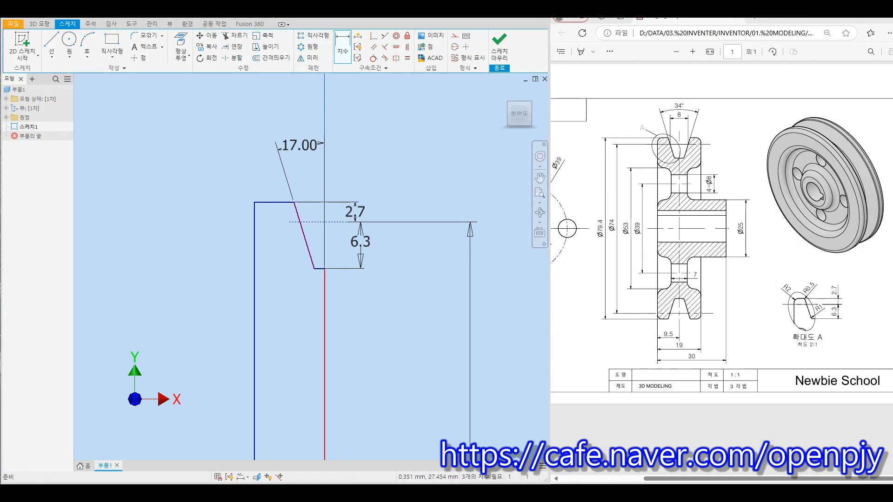
key("Escape")
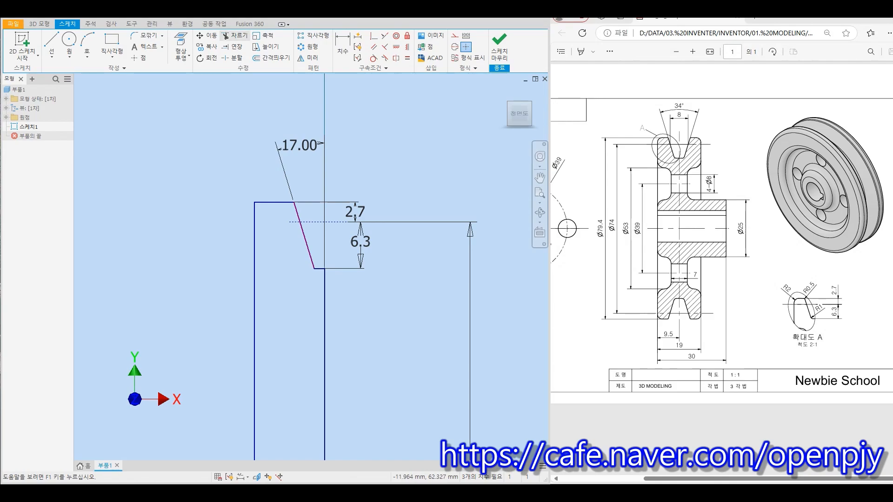
left_click(234, 35)
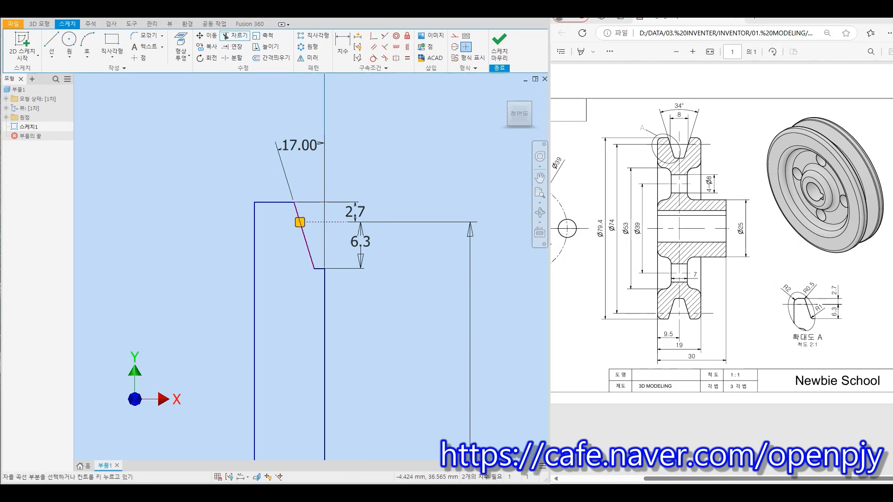
key("Escape")
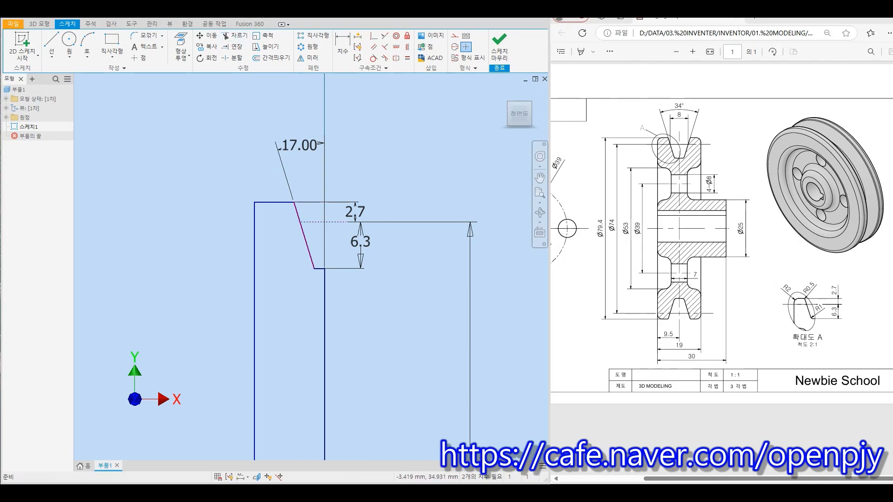
- Dimension the horizontal distance from the construction line's endpoint on the slanted edge to the vertical edge on the Y axis as 4 mm
key("d")
left_click(299, 222)
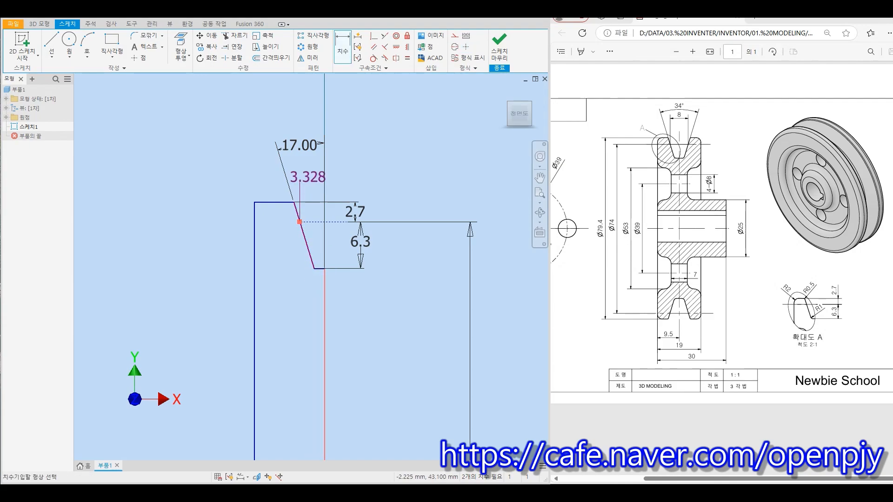
left_click(304, 177)
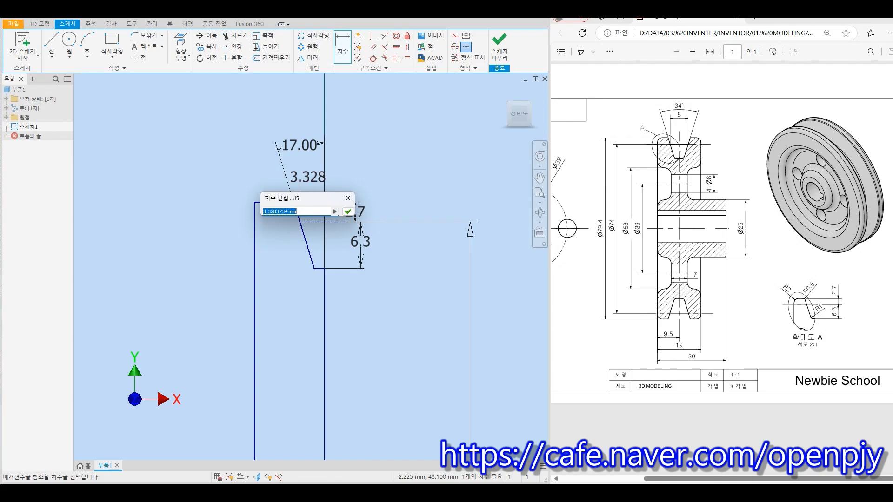
type("4")
key("Return")
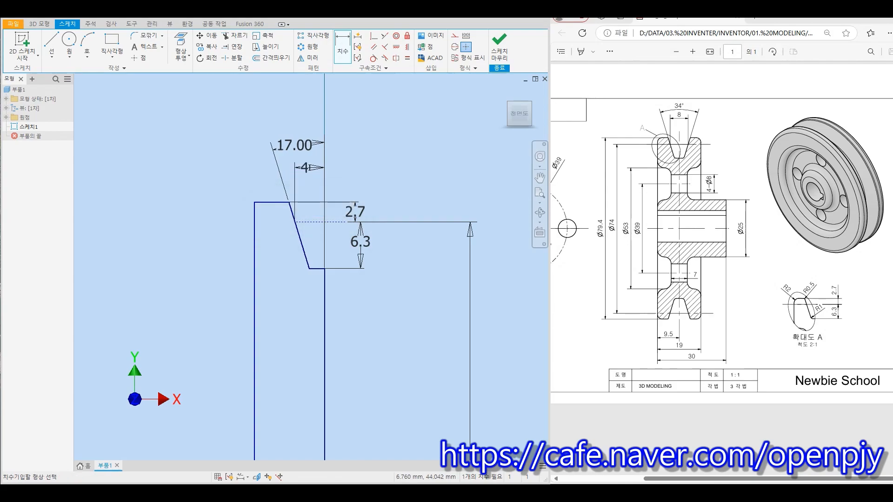
key("Escape")
- Mirror the half-profile, including the groove edges, about the vertical line on the Y axis
scroll(367, 169, "down", 3)
middle_click_drag(392, 303, 371, 286)
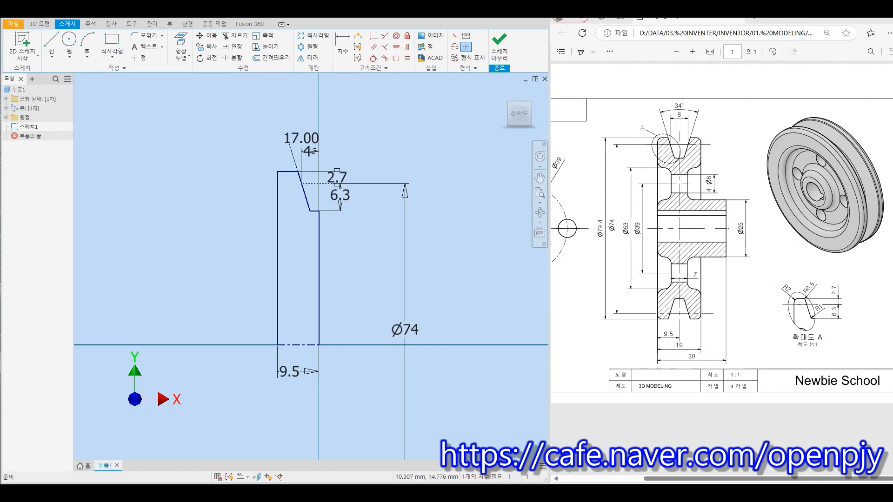
left_click(310, 57)
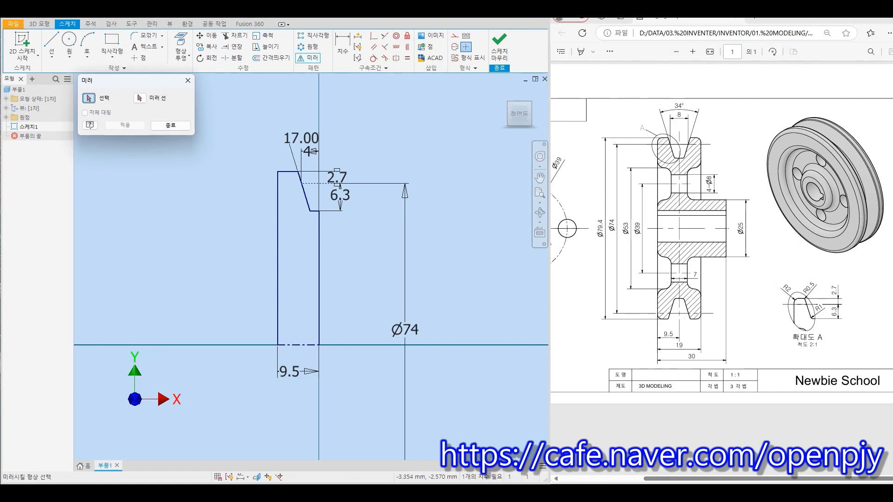
mouse_move(306, 358)
left_mouse_down()
mouse_move(246, 219)
mouse_move(233, 146)
left_mouse_up()
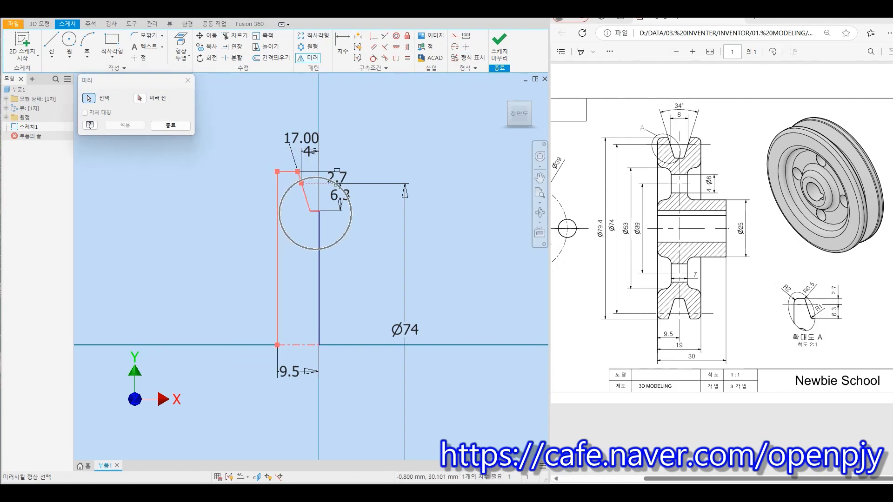
left_click(139, 98)
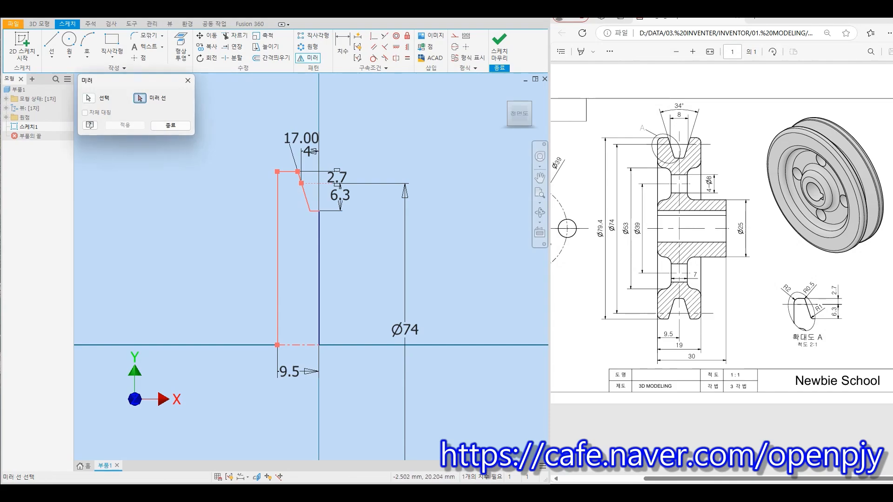
left_click(320, 259)
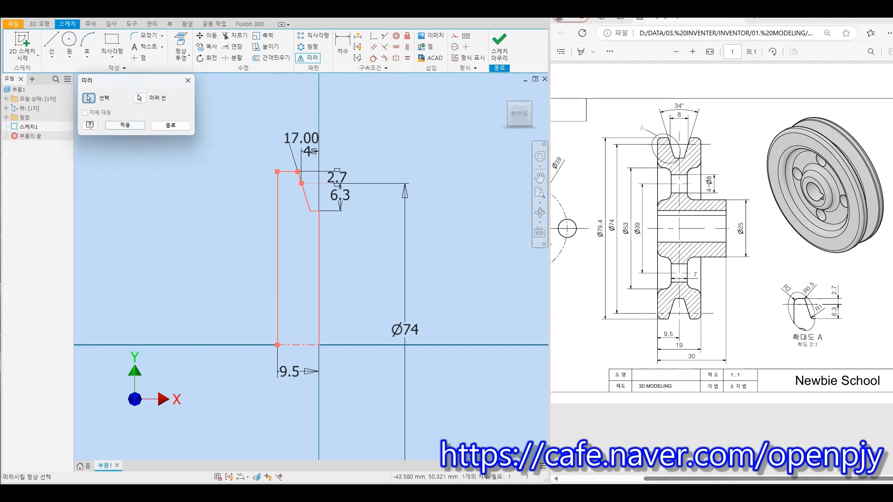
left_click(125, 124)
key("Escape")
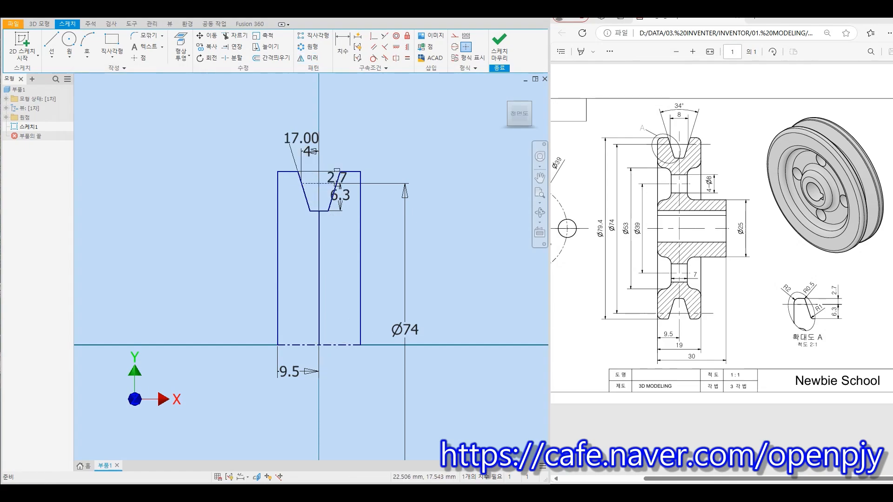
- Convert the vertical middle line of the mirrored profile to construction geometry
left_click_drag(341, 276, 292, 246)
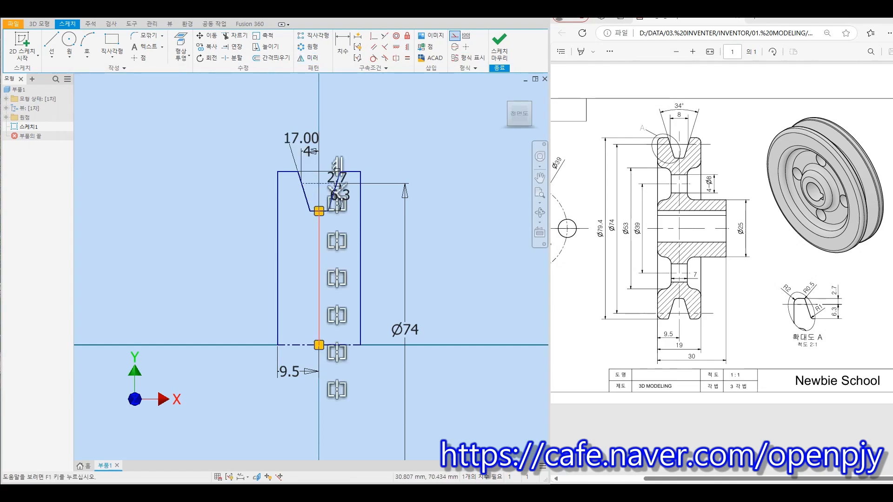
left_click(454, 35)
key("Escape")
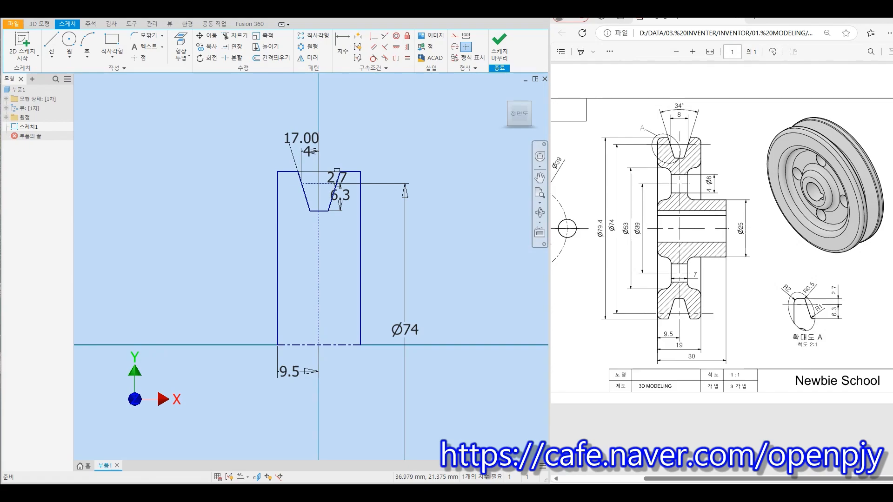
- Finish the sketch and revolve the closed profile a full 360 degrees about the bottom centerline
left_click(499, 46)
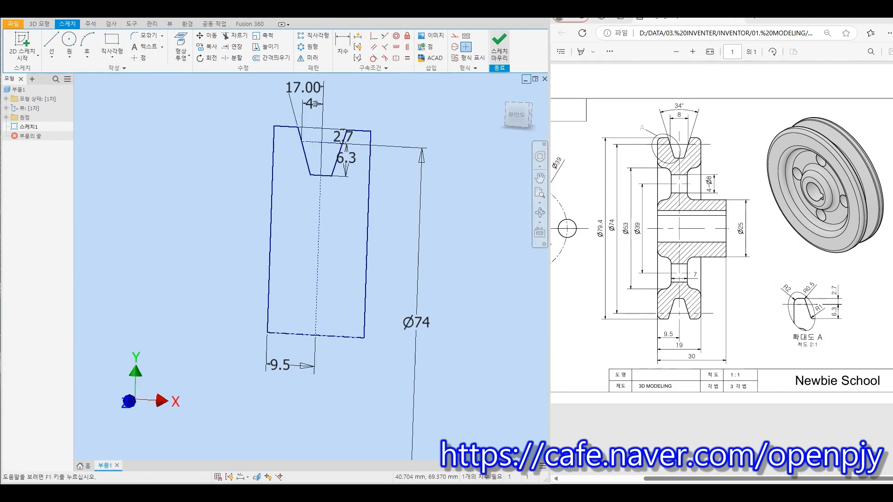
left_click(68, 45)
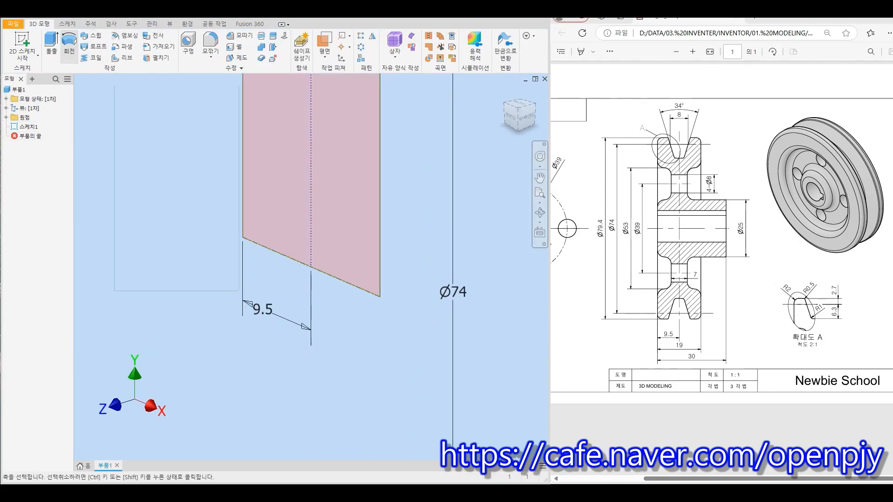
left_click(346, 282)
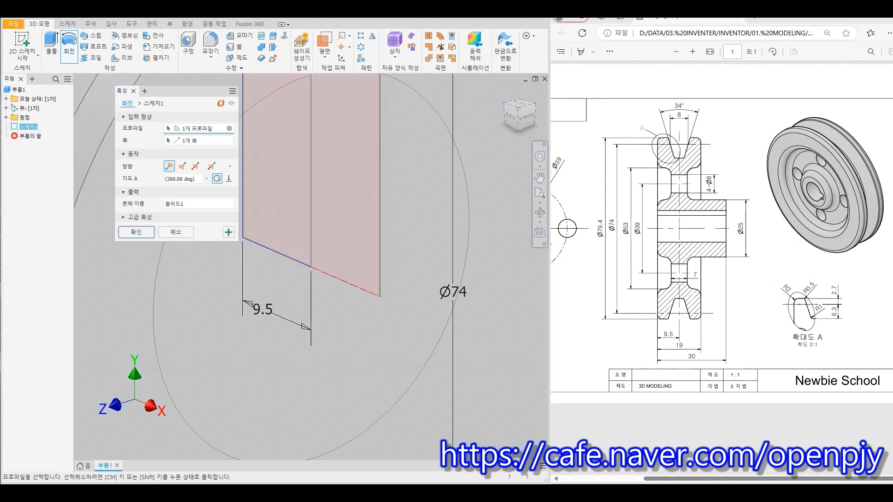
left_click(136, 232)
- Sketch a 25 mm diameter circle centred on the origin on the pulley's flat +X side face
middle_click_drag(284, 261, 303, 262, "shift")
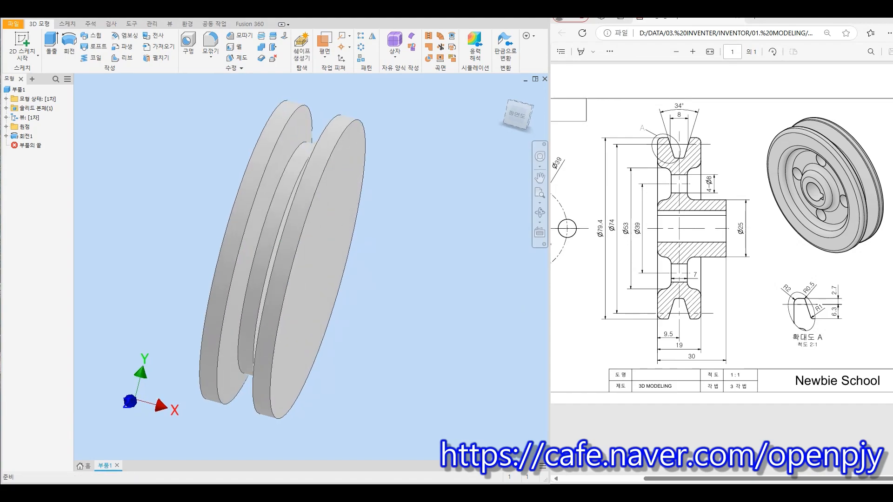
left_click(505, 92)
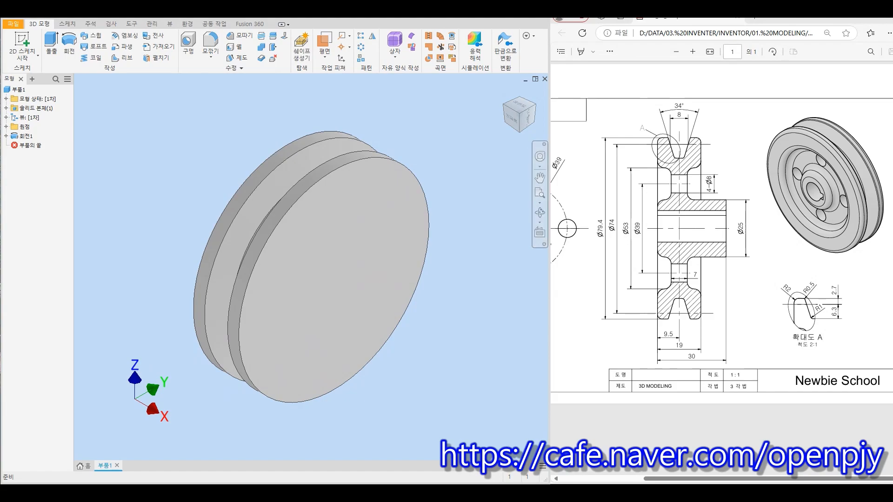
mouse_move(297, 274)
middle_mouse_down("shift")
mouse_move(400, 260)
mouse_move(295, 277)
middle_mouse_up("shift")
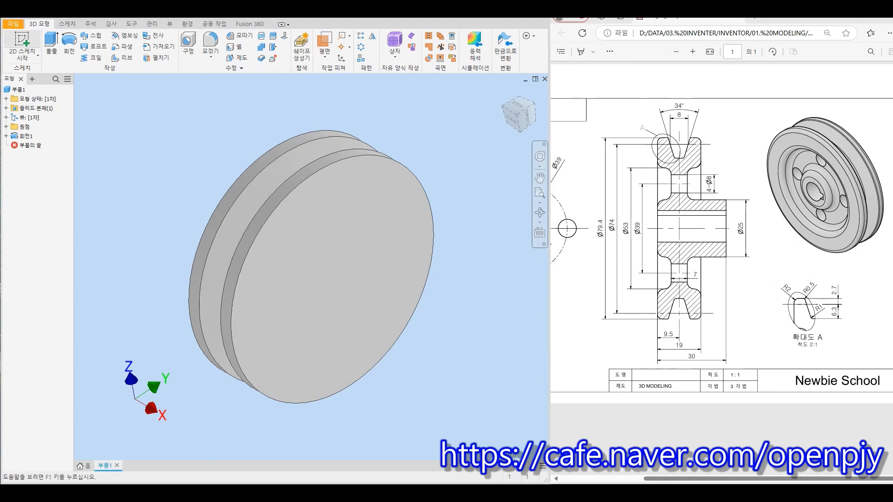
left_click(22, 44)
left_click(333, 267)
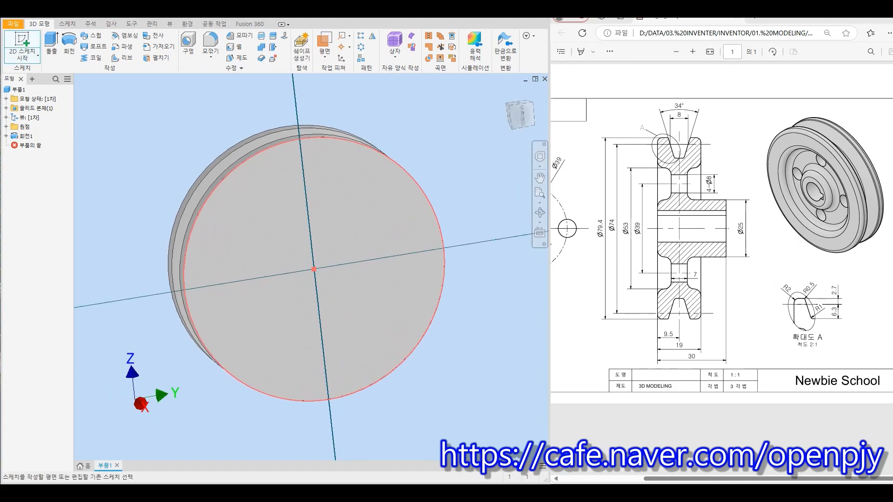
left_click(69, 40)
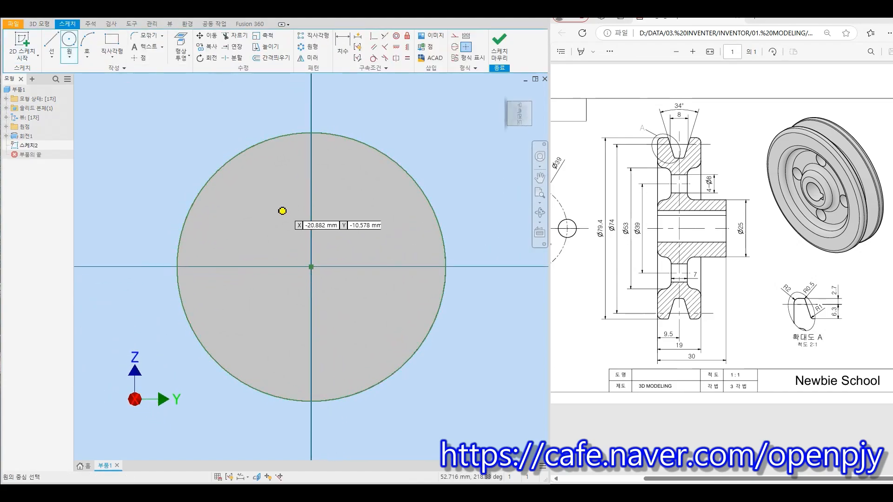
left_click(311, 266)
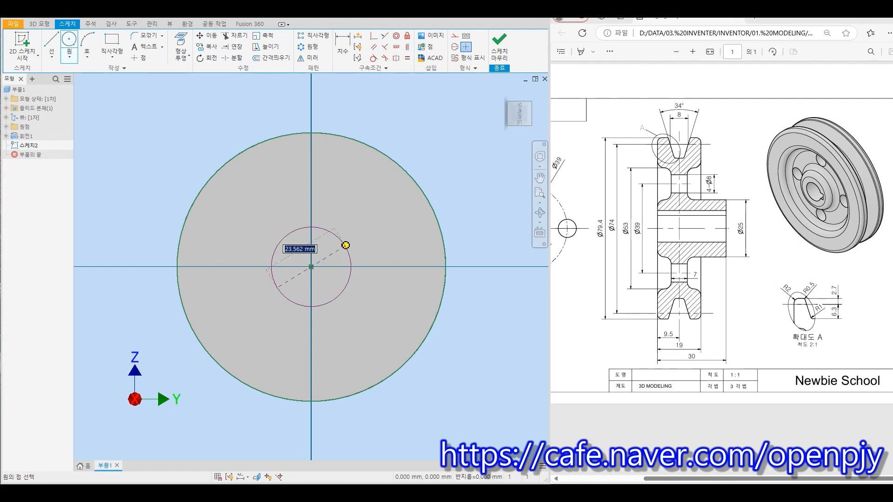
type("25")
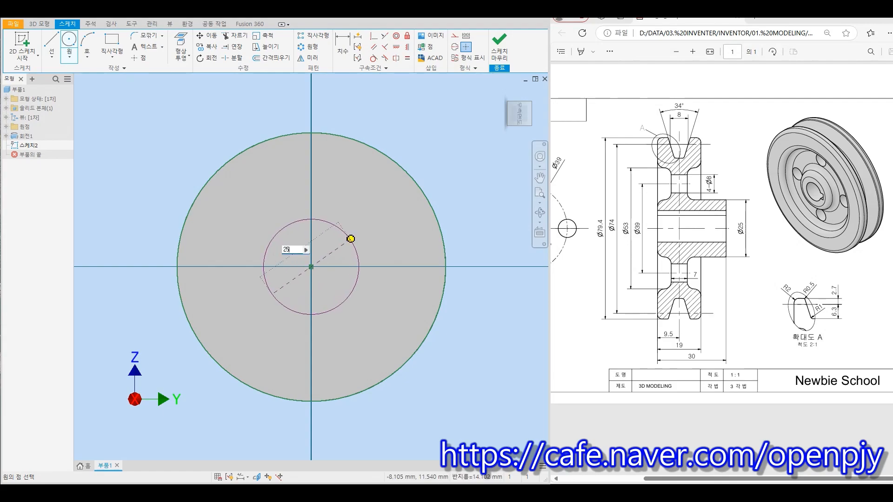
key("Return")
left_click(499, 47)
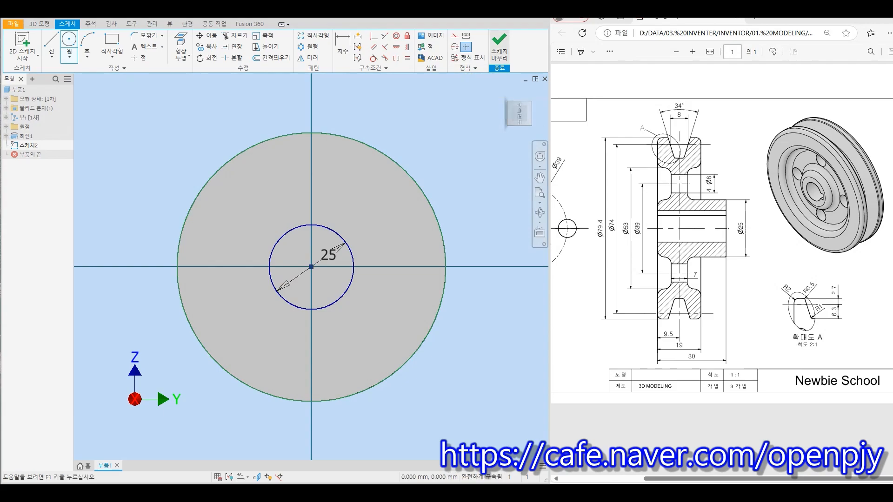
- Extrude the 25 mm circle outward by 30-19 mm, joined to the pulley body as a hub
key("e")
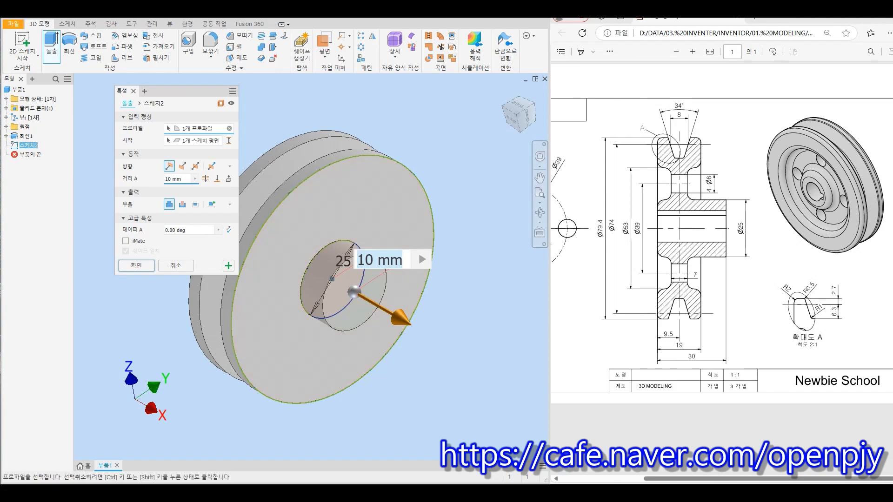
type("30")
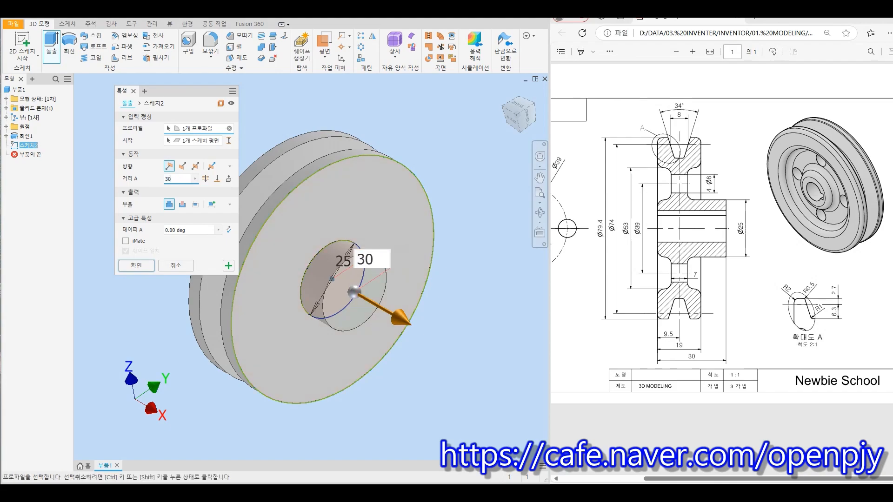
type("-19")
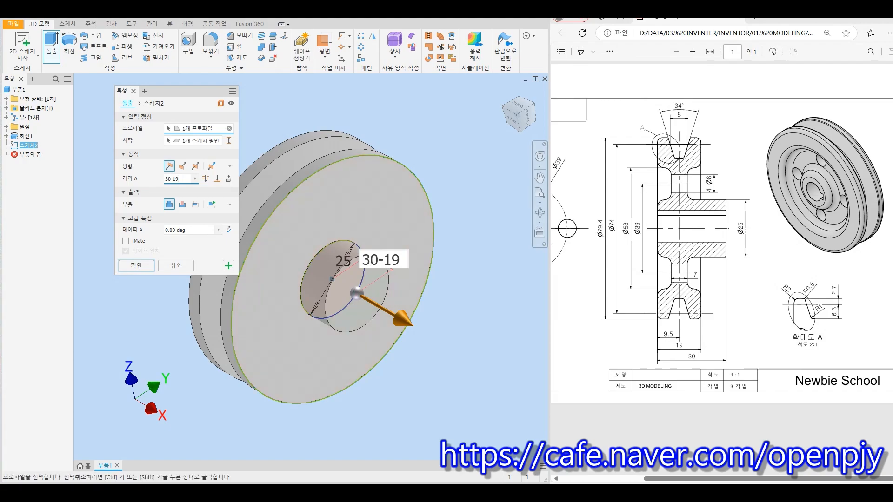
left_click(136, 265)
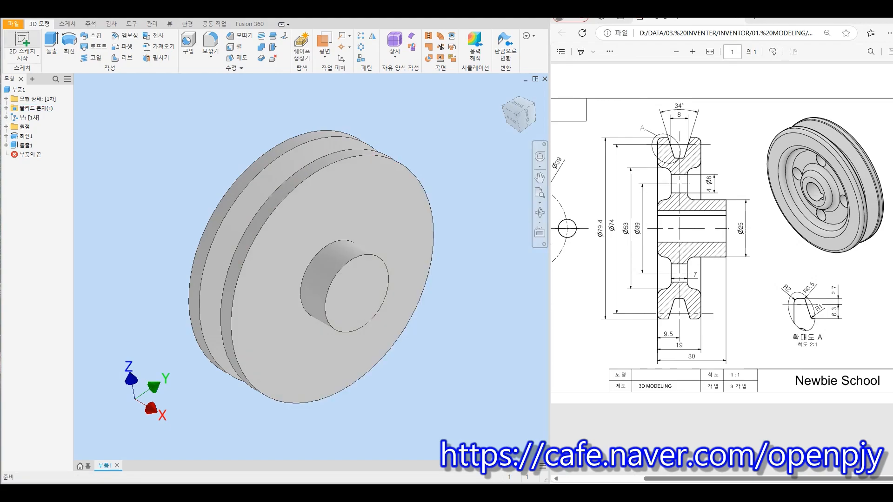
- Sketch a 53 mm diameter circle centred on the hub axis on the pulley's side face around the hub
left_click(22, 43)
left_click(297, 200)
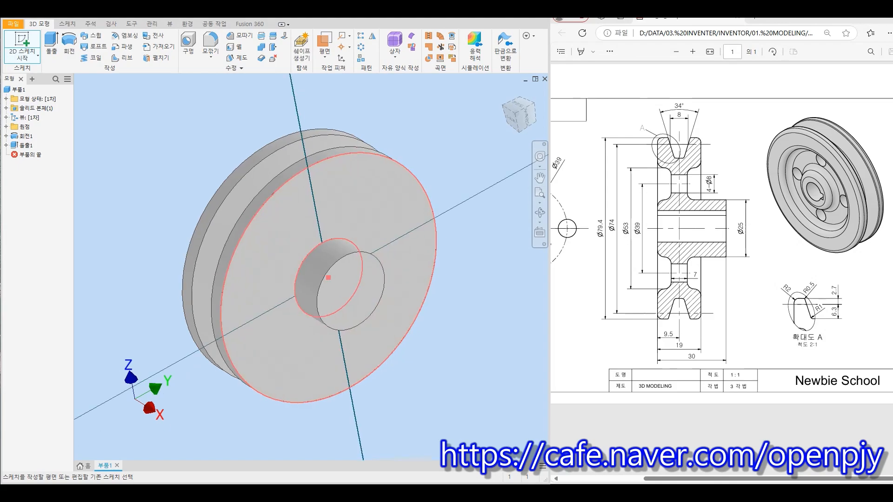
key("c")
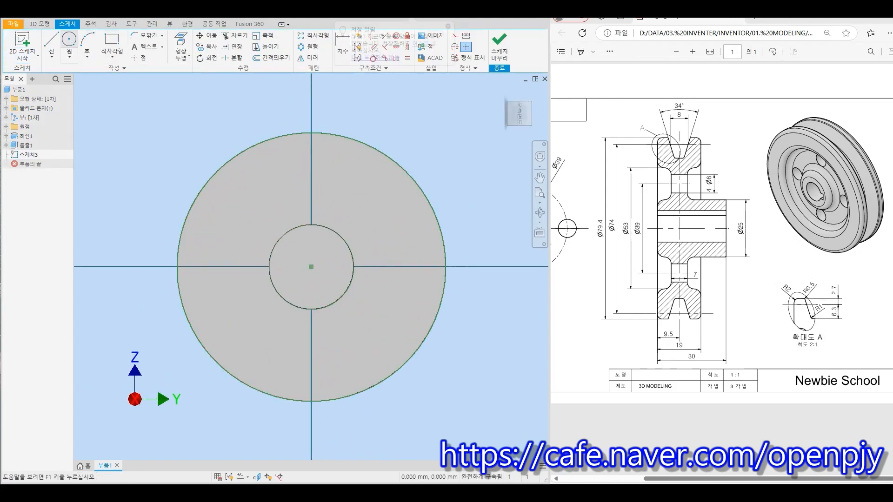
left_click(311, 267)
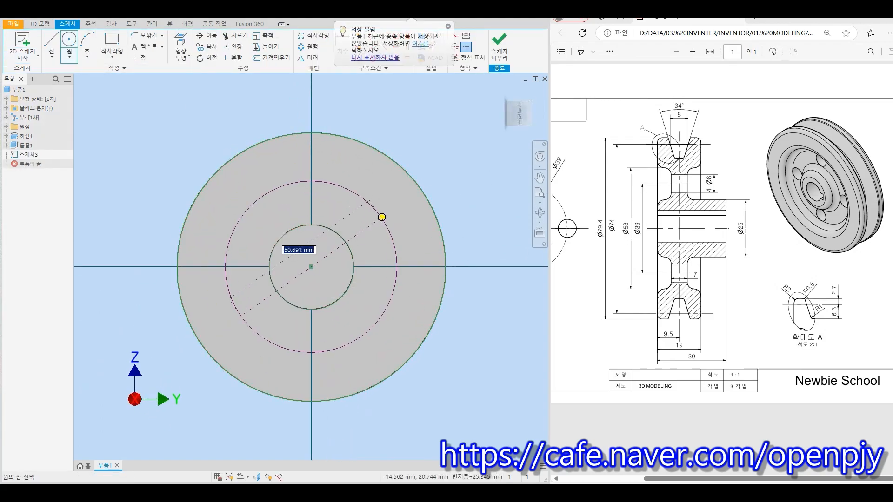
type("53")
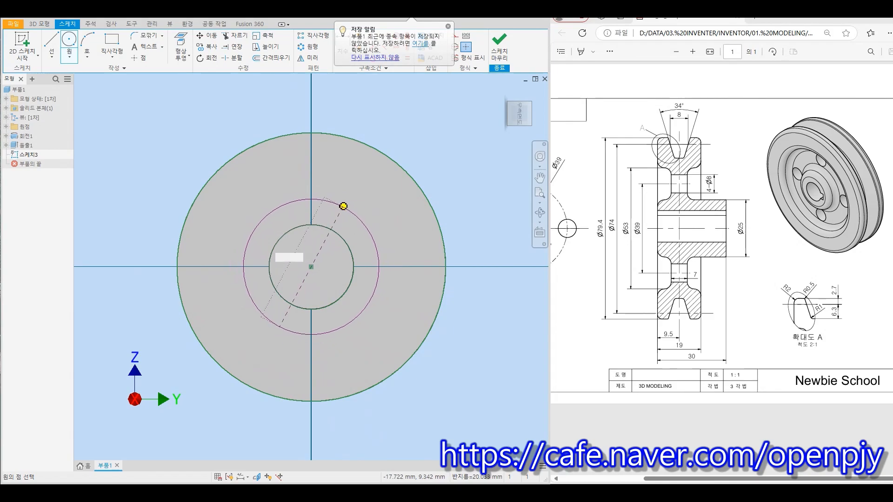
key("Return")
key("Escape")
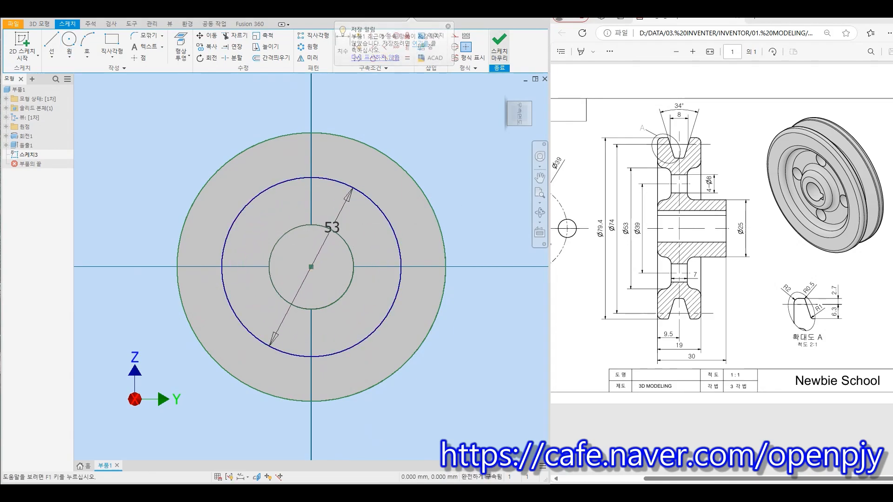
- Cut the ring between the 53 mm circle and the hub 6 mm deep into the pulley
key("e")
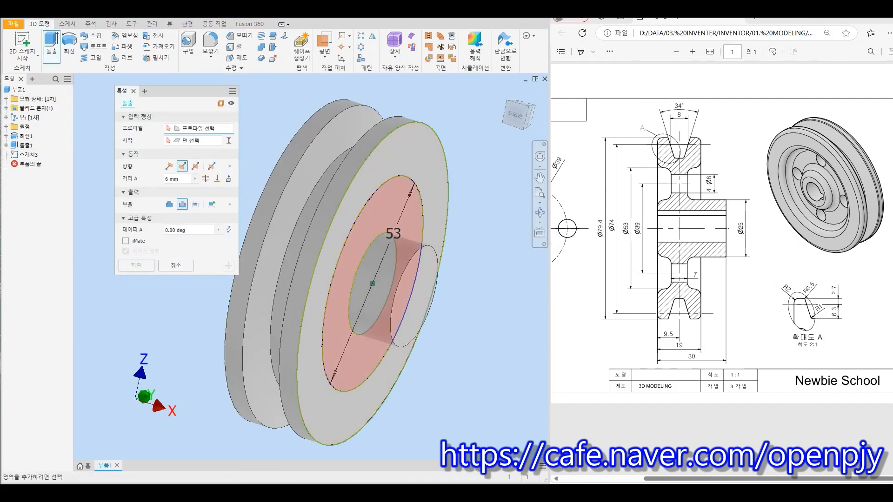
left_click(345, 316)
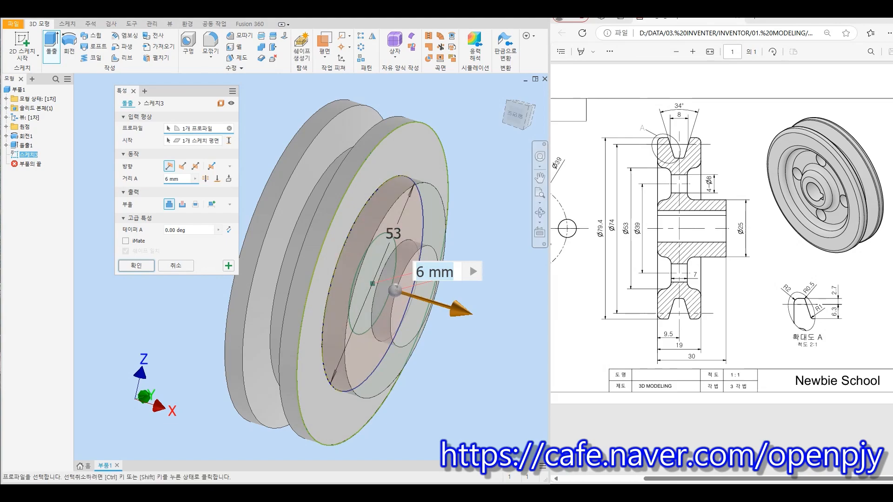
left_click(182, 204)
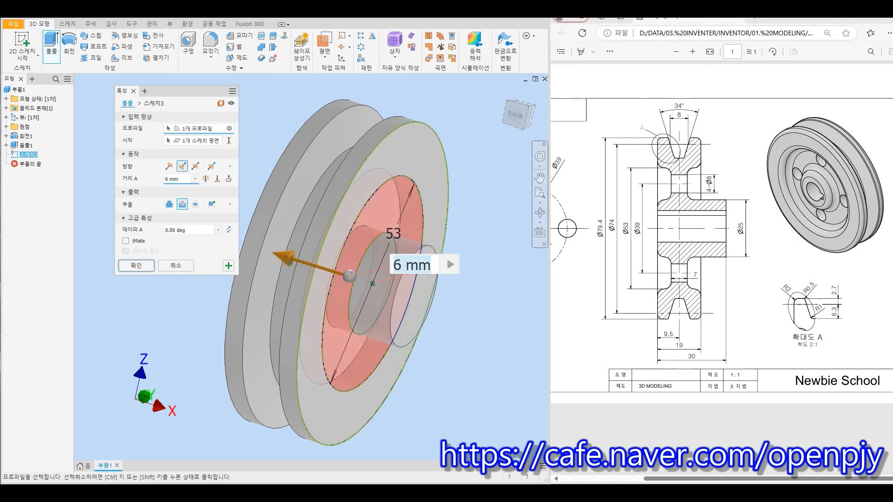
key("Return")
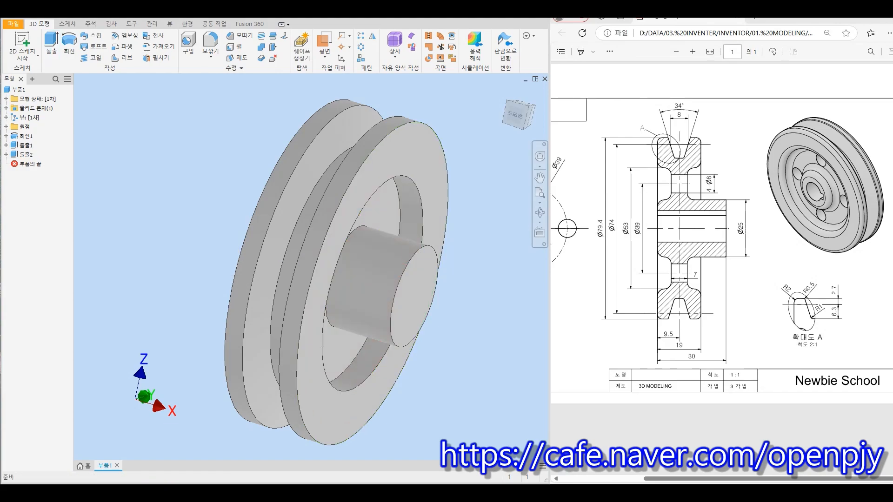
- Mirror the ring recess cut across the YZ plane onto the pulley's opposite side
middle_click_drag(260, 280, 357, 279, "shift")
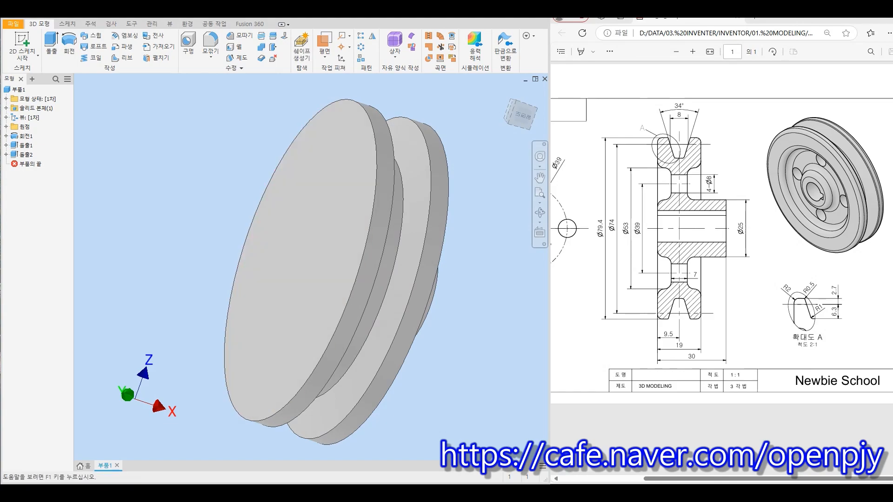
middle_click_drag(503, 274, 412, 286, "shift")
left_click(372, 36)
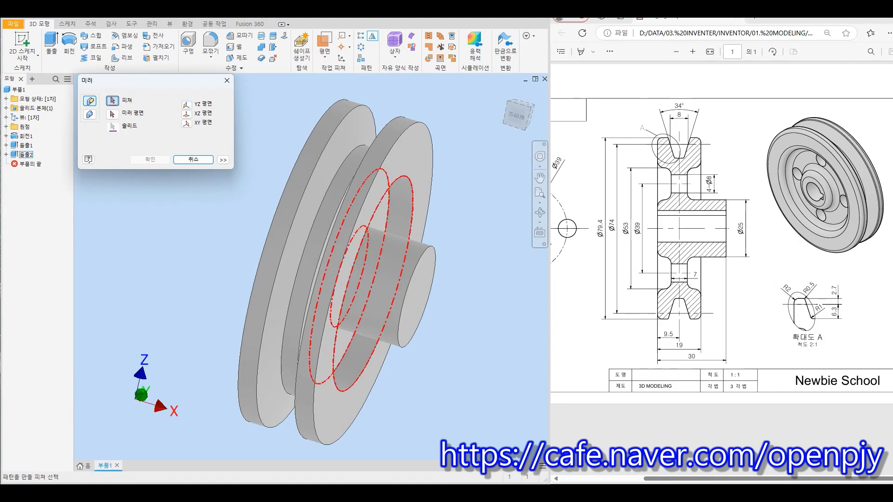
left_click(26, 154)
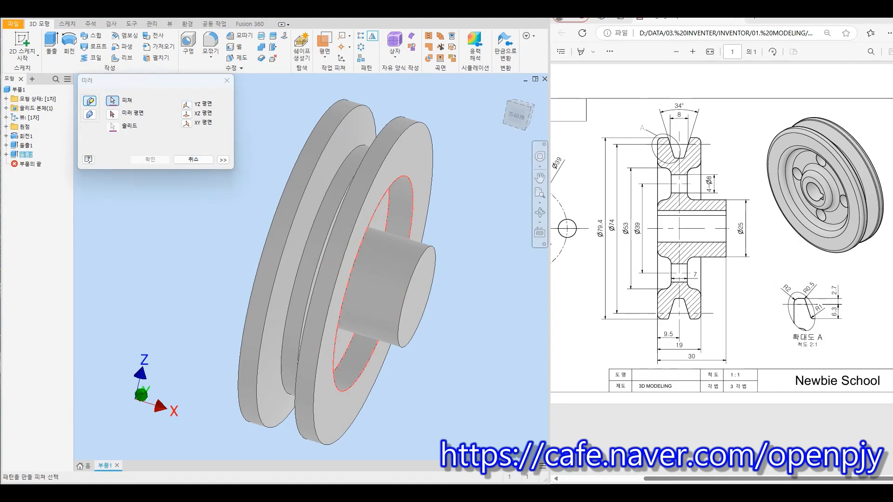
left_click(113, 114)
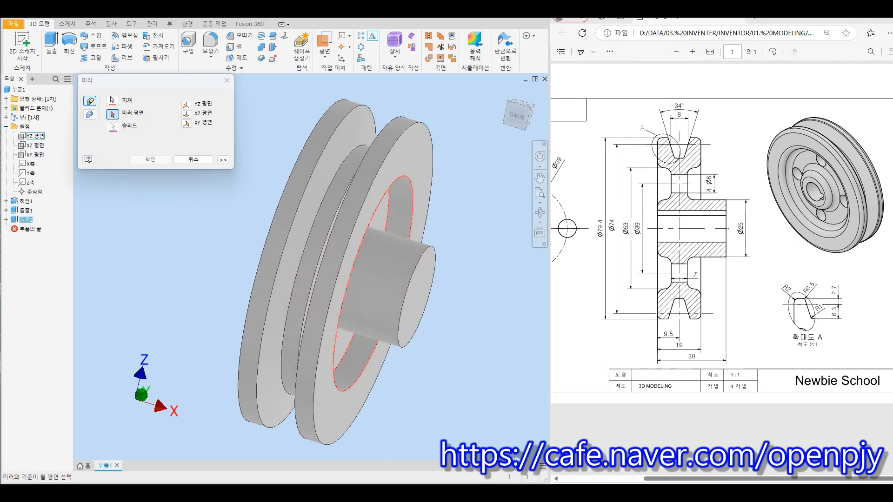
left_click(35, 136)
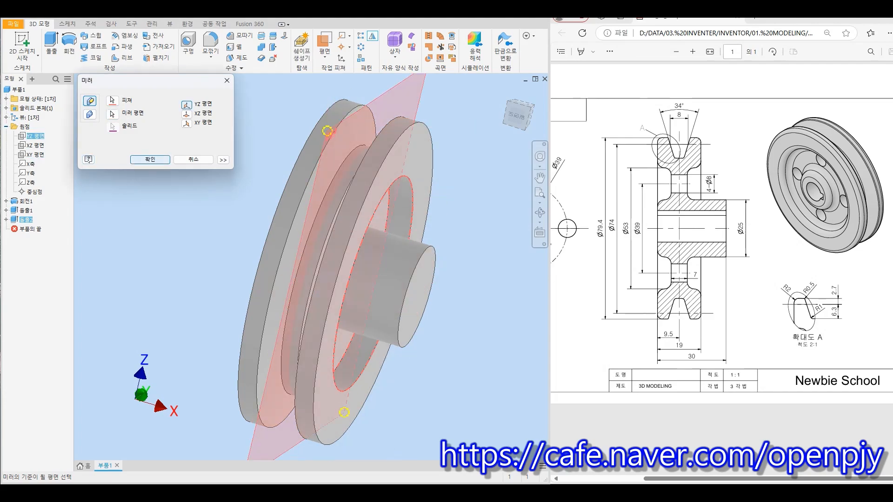
left_click(150, 159)
- Fillet the four inner and outer floor edges of the ring recesses on both sides with a 3 mm radius
mouse_move(339, 279)
middle_mouse_down("shift")
mouse_move(358, 278)
mouse_move(276, 278)
middle_mouse_up("shift")
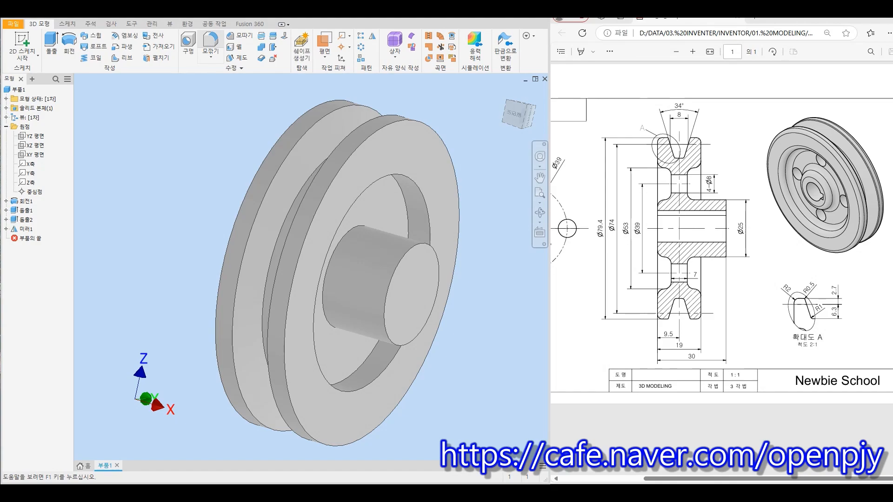
left_click(210, 43)
type("3")
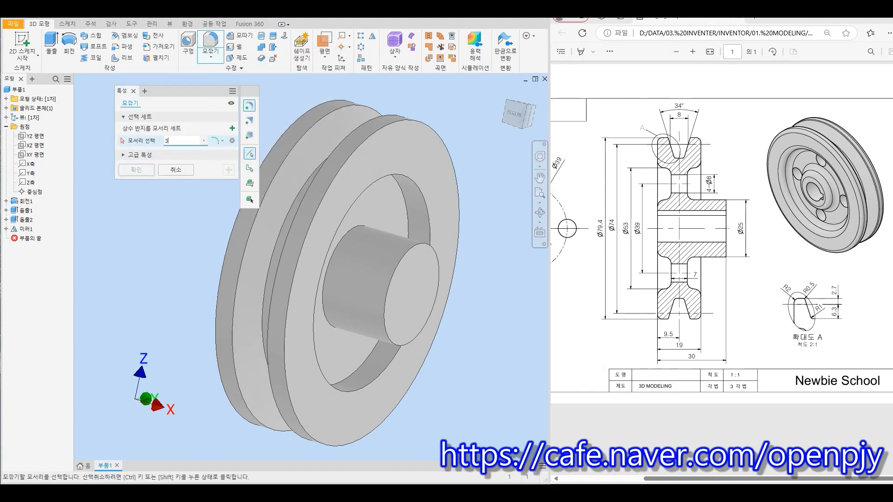
left_click(324, 288)
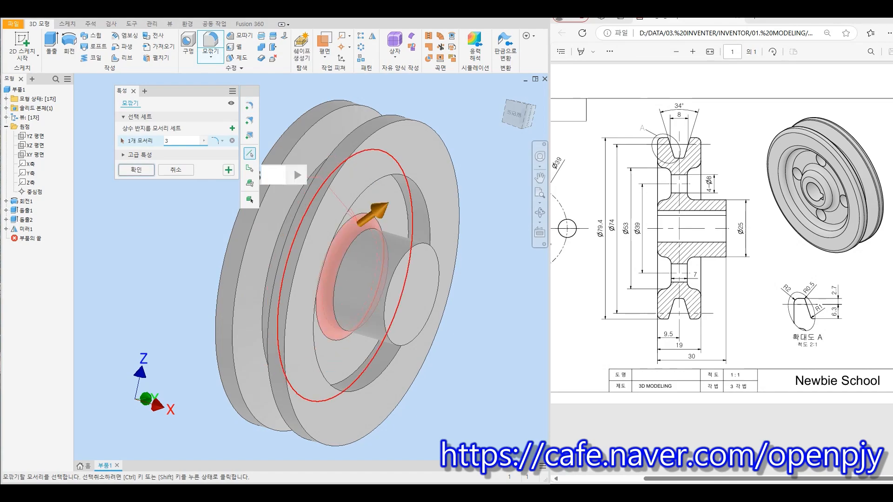
left_click(295, 289)
middle_click_drag(218, 289, 302, 289, "shift")
left_click(365, 278)
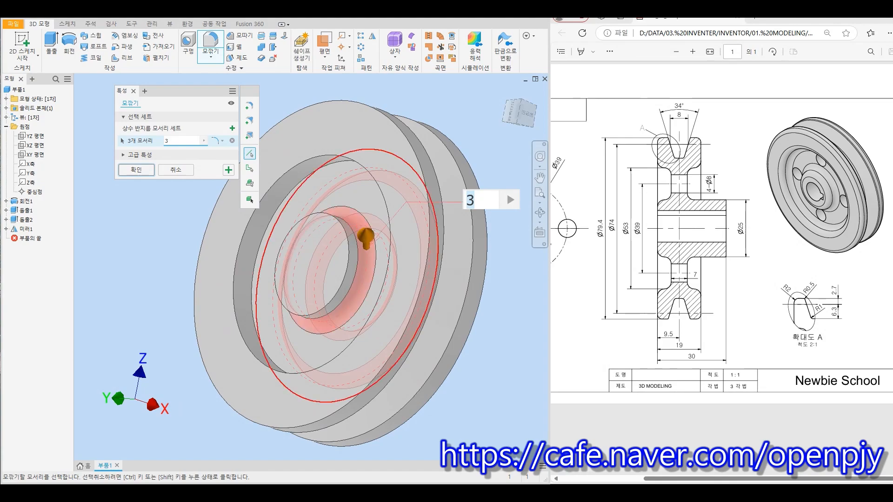
left_click(253, 283)
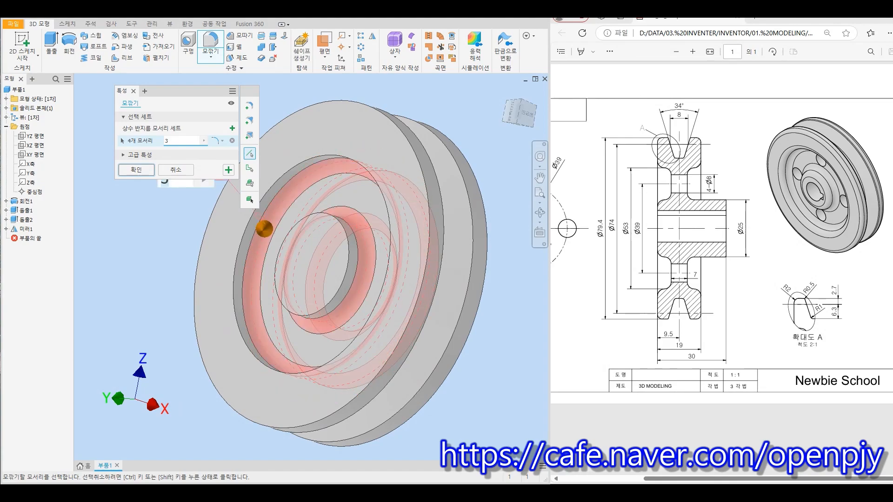
left_click(228, 170)
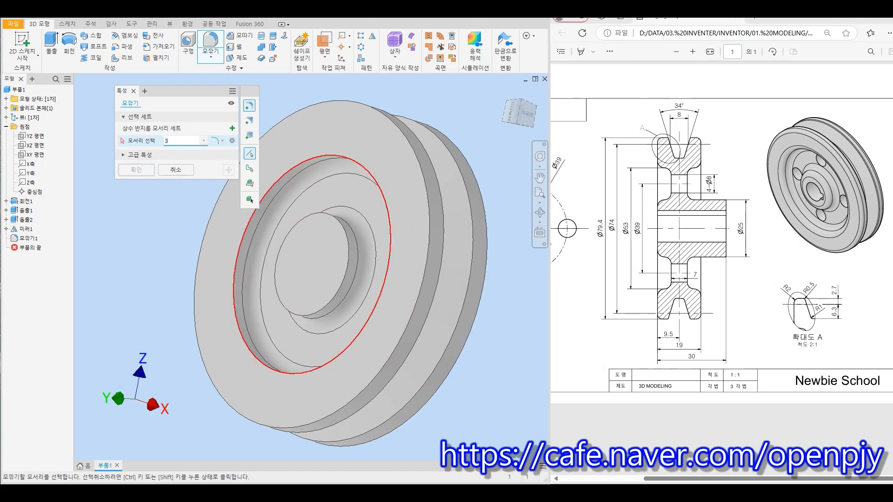
- Fillet both recesses' outer opening edges and the central boss edge on the side without the hub with a 3 mm radius
left_click(237, 257)
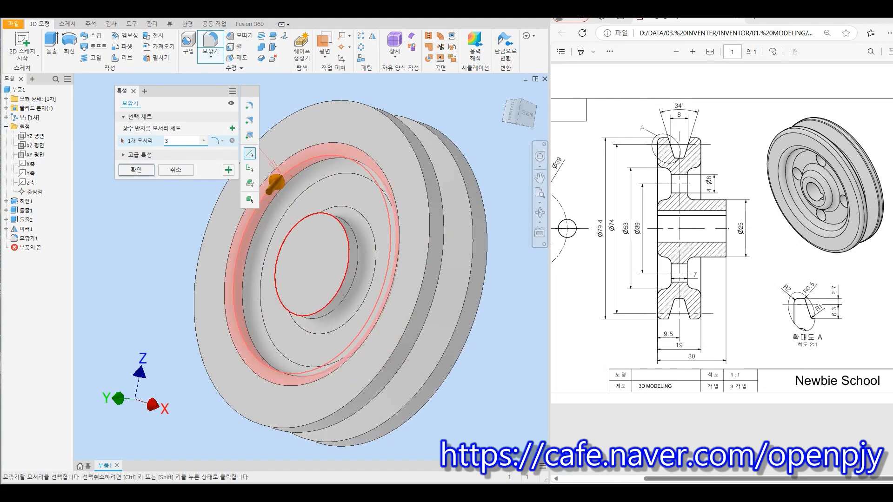
left_click(276, 259)
middle_click_drag(381, 260, 298, 272, "shift")
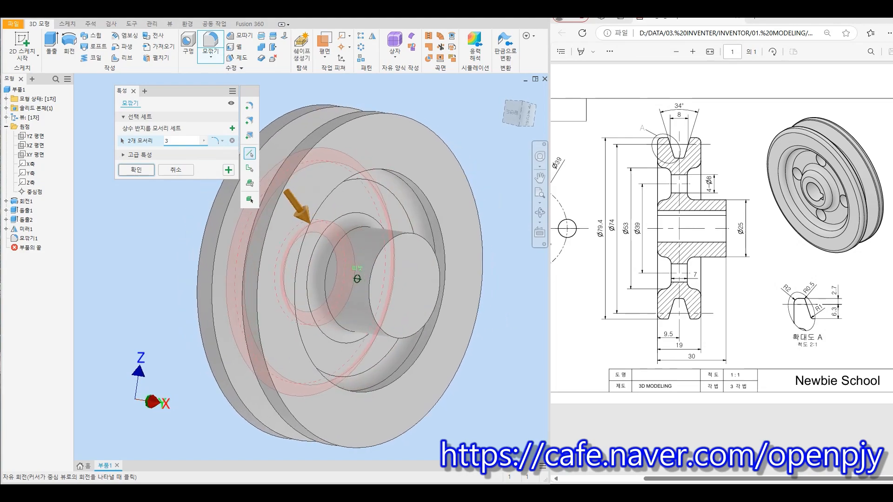
left_click(440, 235)
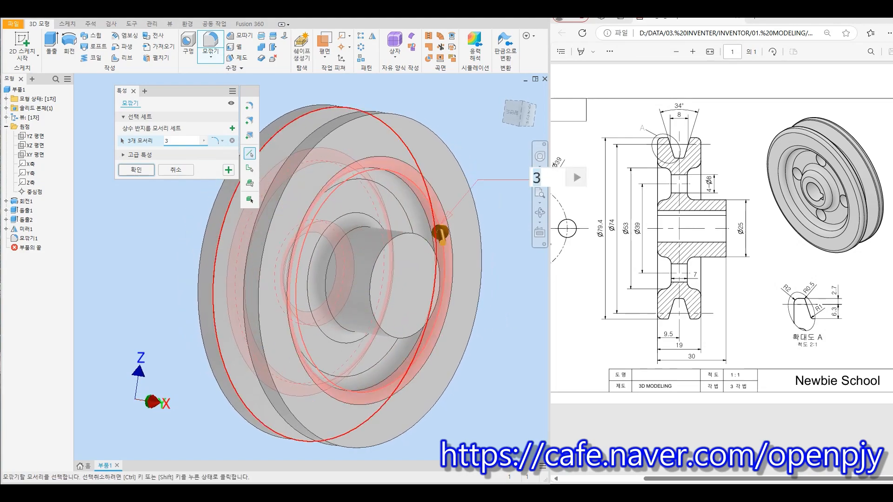
key("Return")
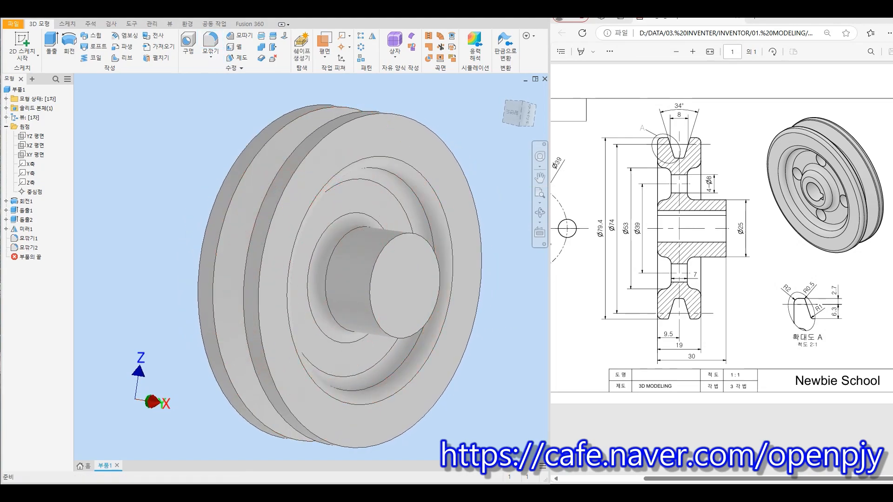
- Start a fillet with a 0.5 mm radius on the two outer edges of the V-groove opening
mouse_move(325, 279)
middle_mouse_down("shift")
mouse_move(432, 279)
mouse_move(361, 279)
mouse_move(409, 279)
mouse_move(373, 279)
mouse_move(383, 279)
middle_mouse_up("shift")
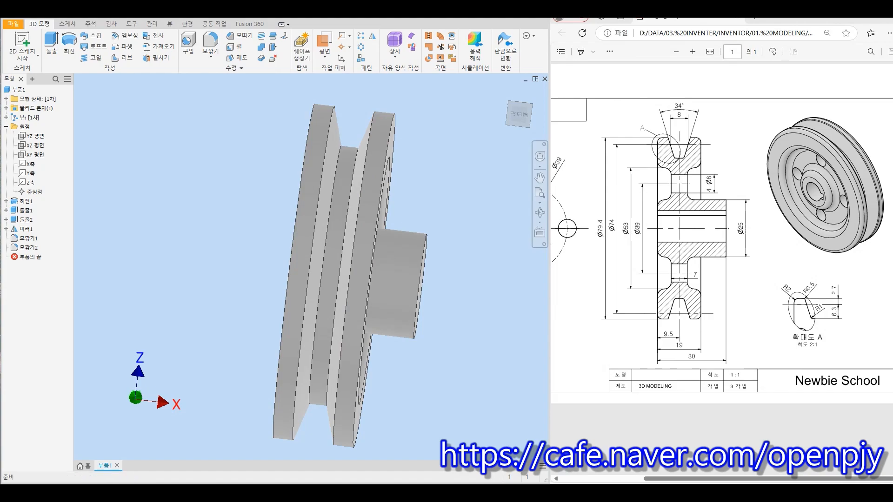
left_click(211, 44)
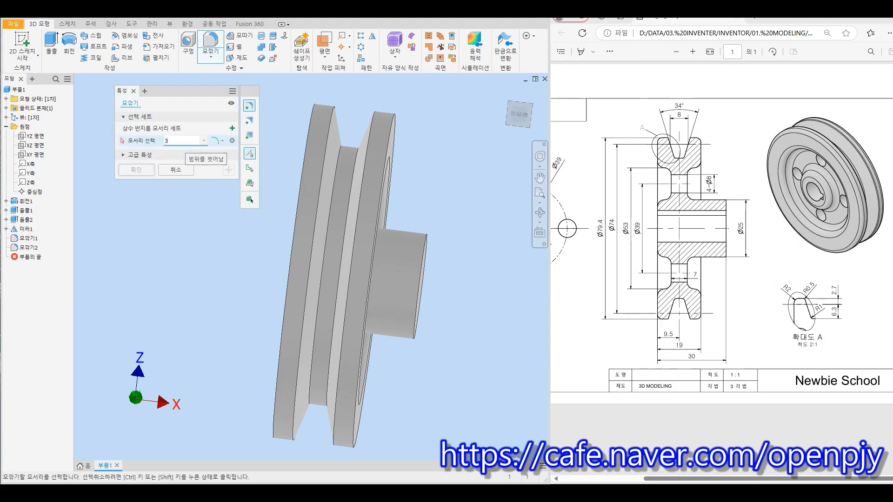
type("0.5")
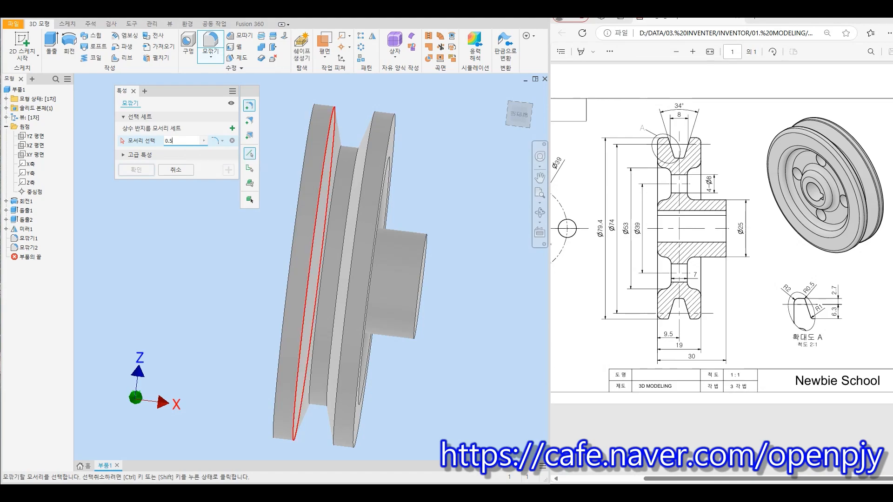
left_click(318, 205)
left_click(359, 206)
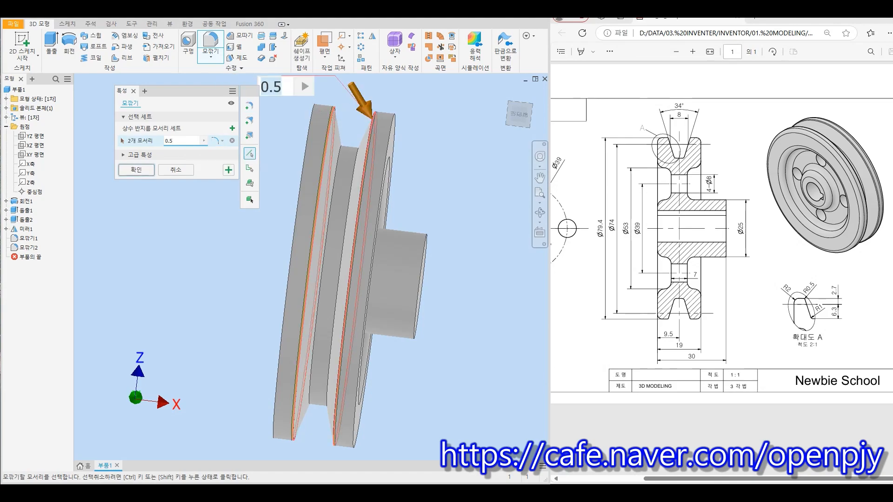
- Add a second fillet set of 1 mm radius on the two edges at the V-groove's bottom
left_click(232, 128)
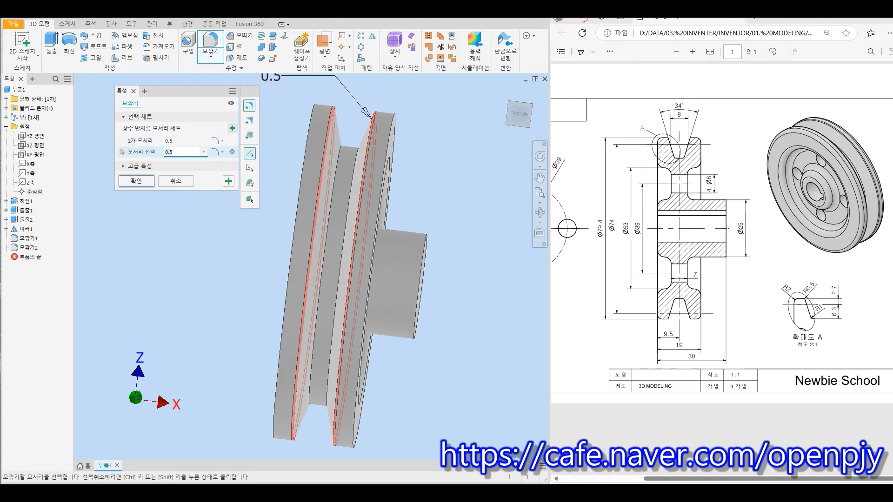
type("1")
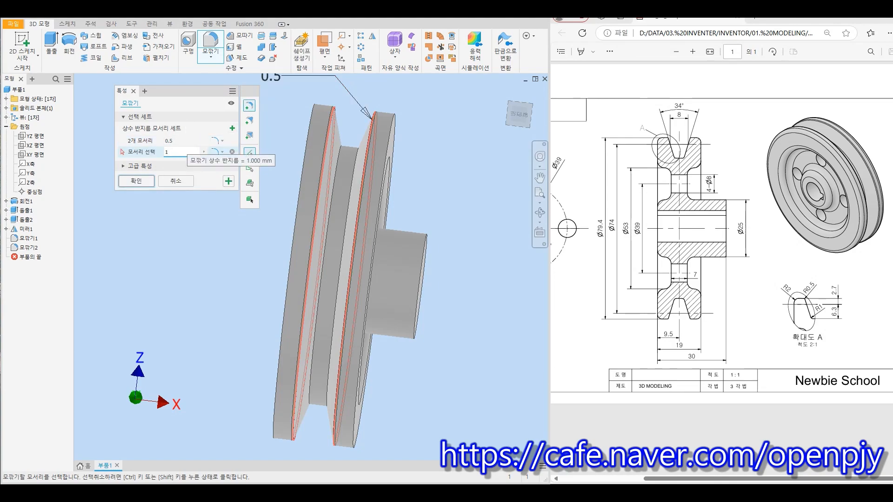
left_click(320, 271)
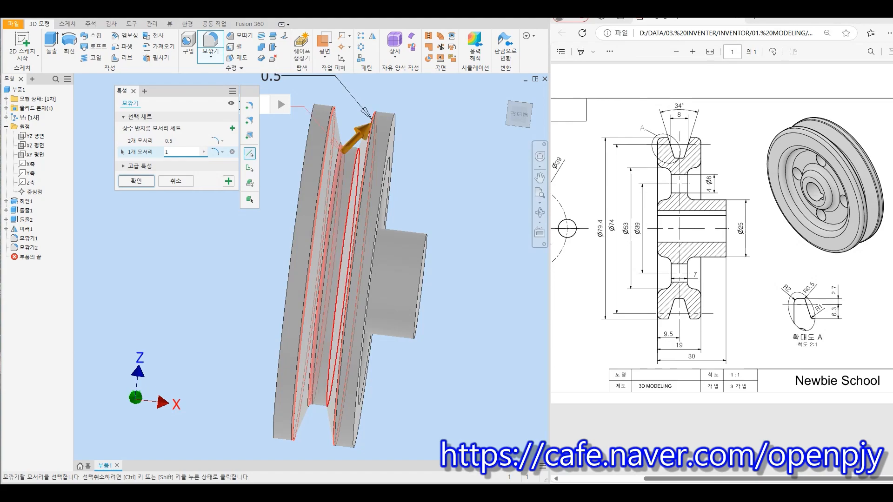
left_click(341, 278)
- Add a third fillet set of 2 mm radius on the pulley's two outer rim edges and create the fillets
middle_click_drag(341, 277, 357, 279, "shift")
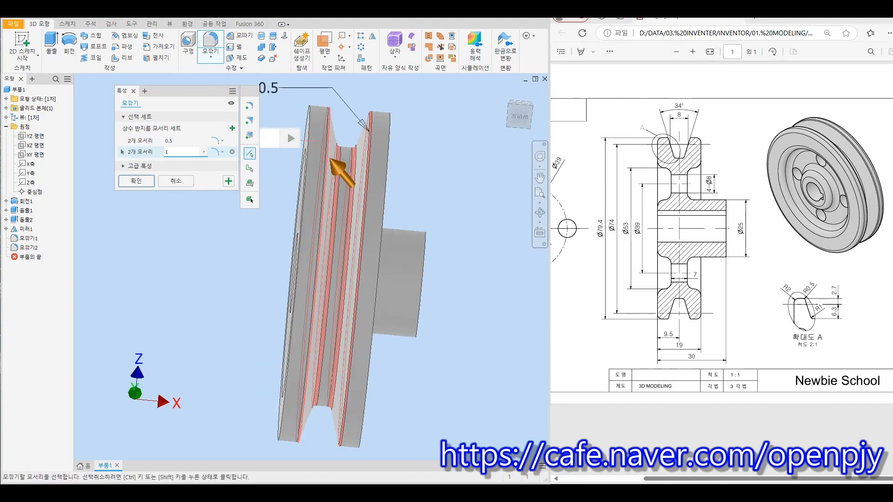
left_click(231, 128)
type("2")
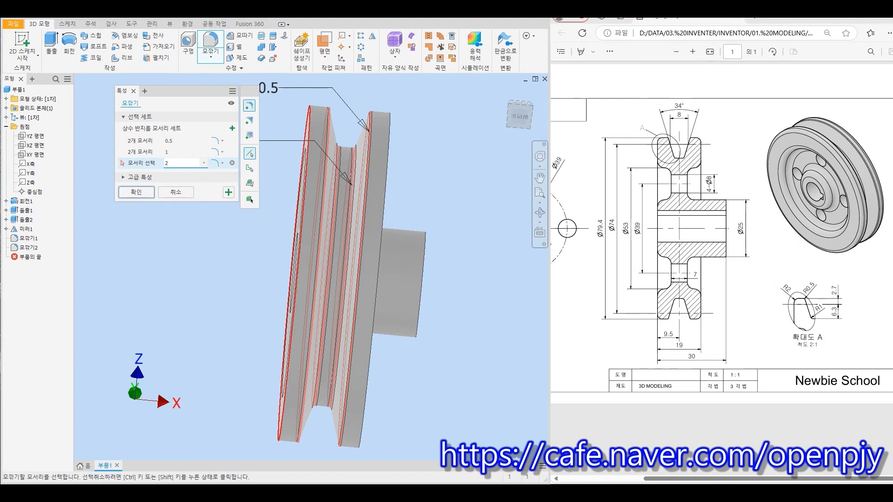
left_click(310, 110)
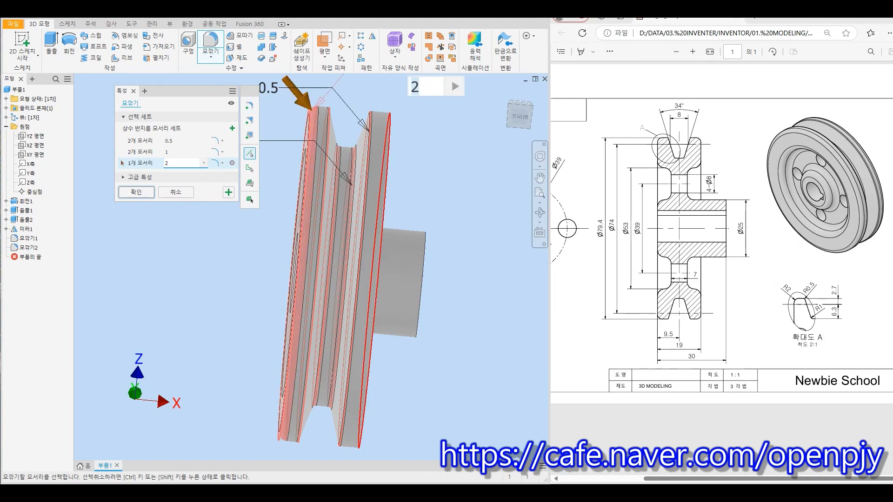
left_click(389, 118)
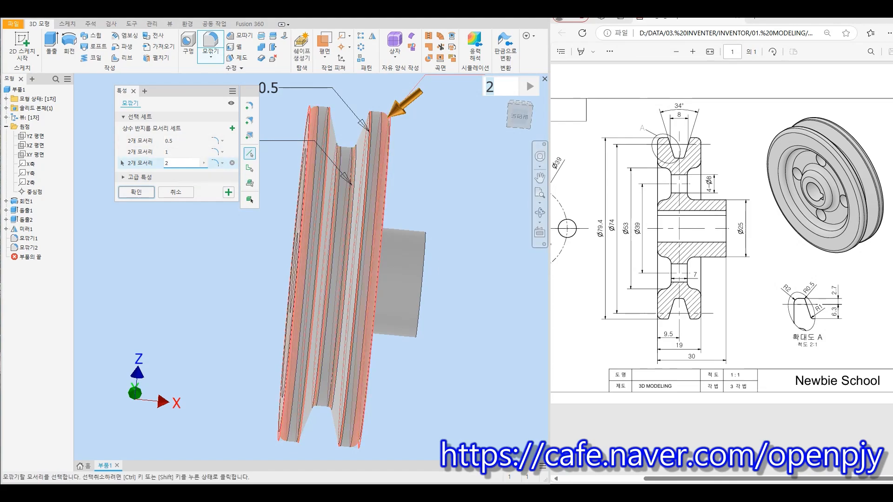
key("Return")
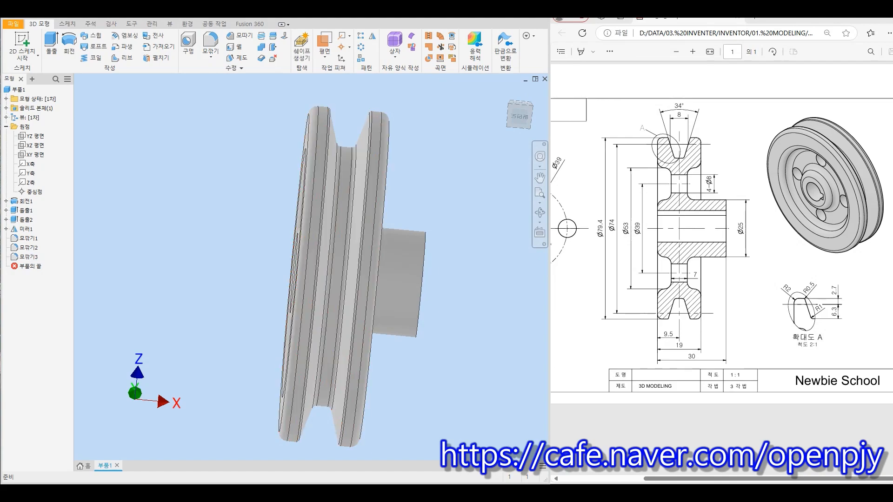
- Sketch a 12 mm diameter circle centred on the origin on the hub's end face
left_click(503, 94)
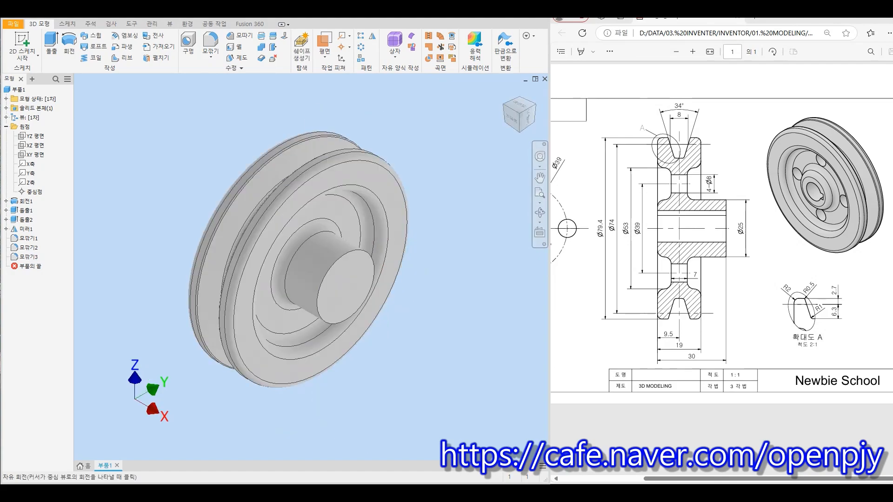
left_click_drag(744, 478, 672, 479)
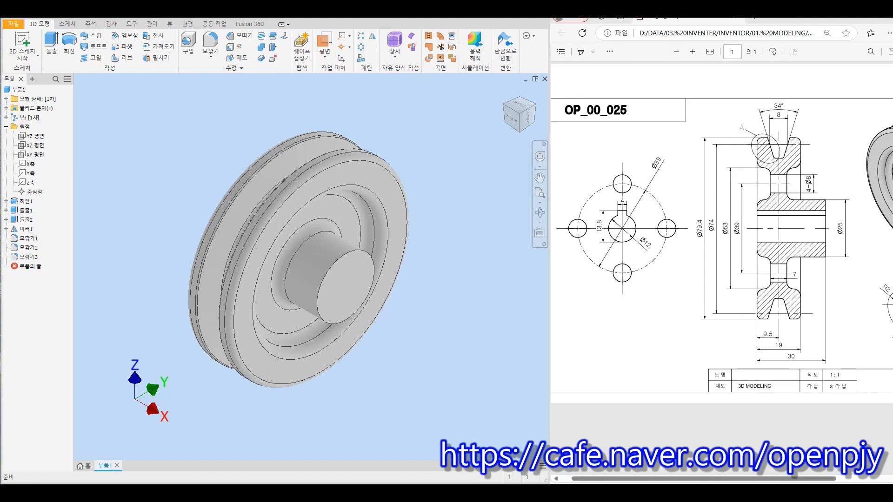
left_click(22, 44)
left_click(346, 287)
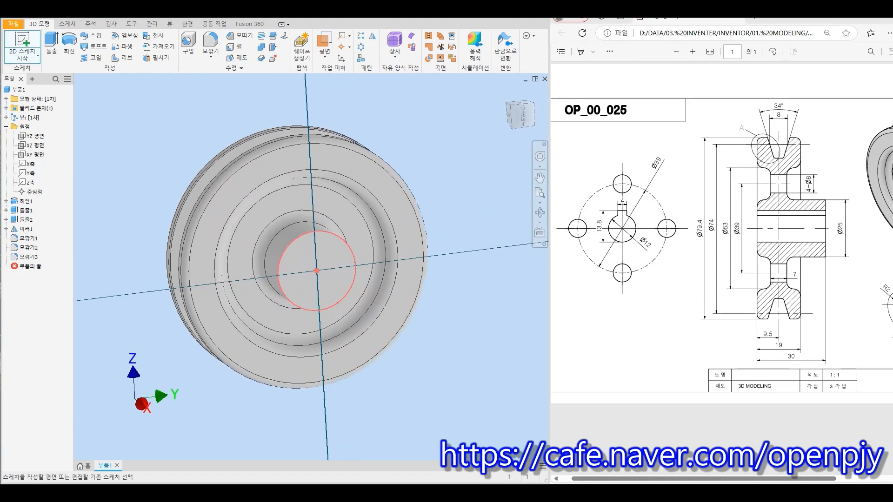
key("c")
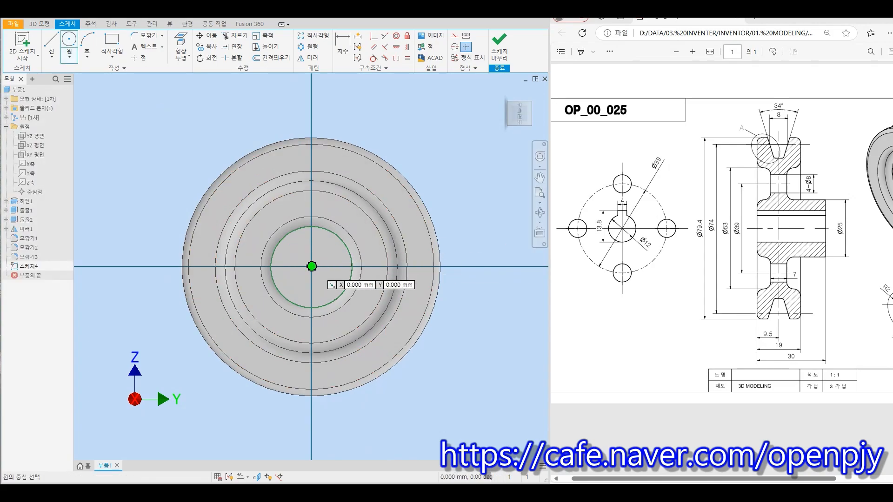
left_click(311, 267)
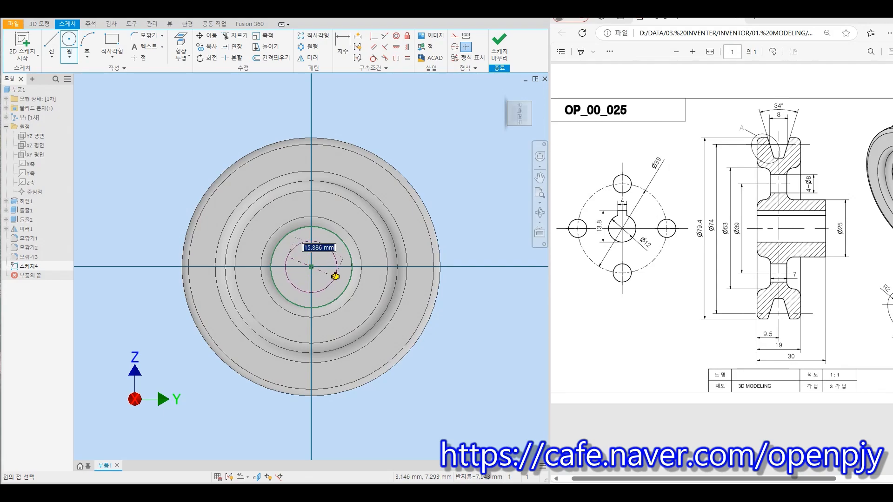
type("12")
key("Return")
- Sketch a keyway rectangle overlapping the top of the 12 mm circle
scroll(309, 253, "up", 2)
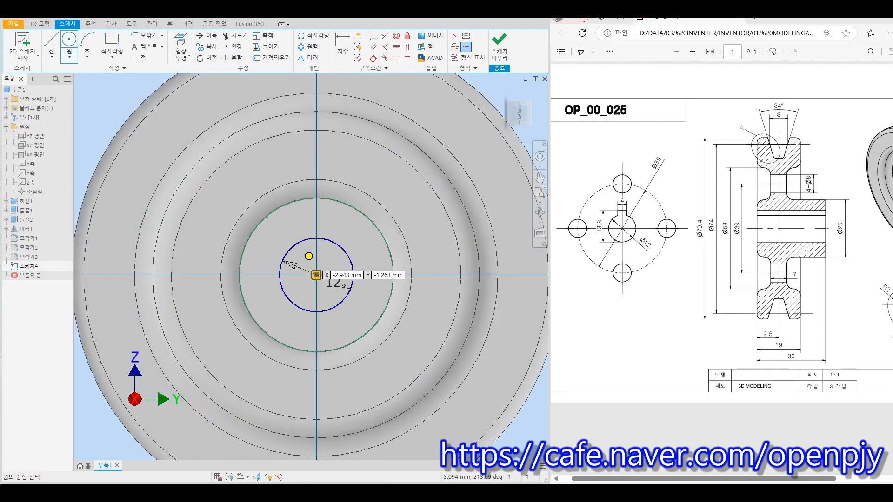
left_click(112, 46)
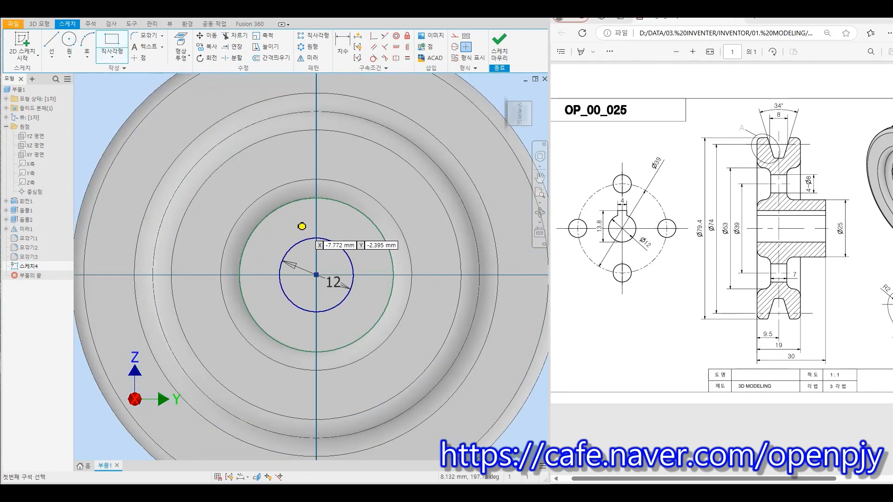
left_click(301, 227)
left_click(334, 257)
key("Escape")
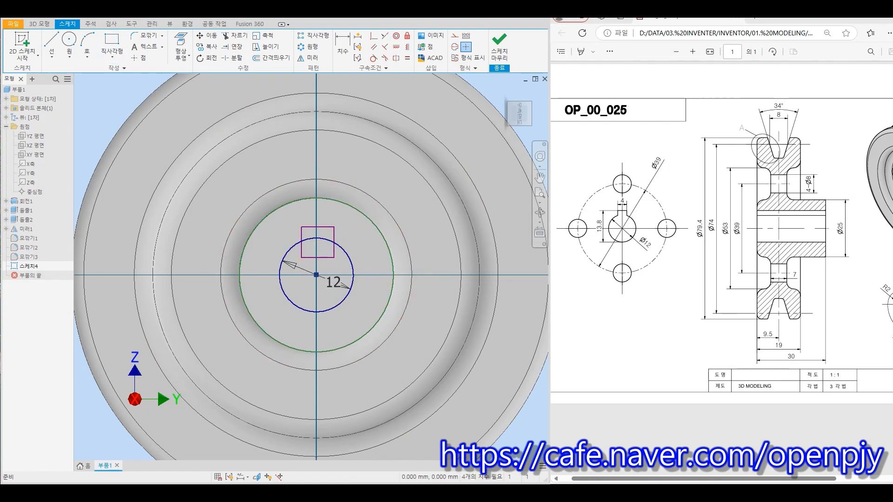
- Centre the keyway rectangle above the origin by applying a Horizontal constraint between the origin and its top edge's midpoint
left_click(396, 47)
left_click(316, 275)
left_click(318, 226)
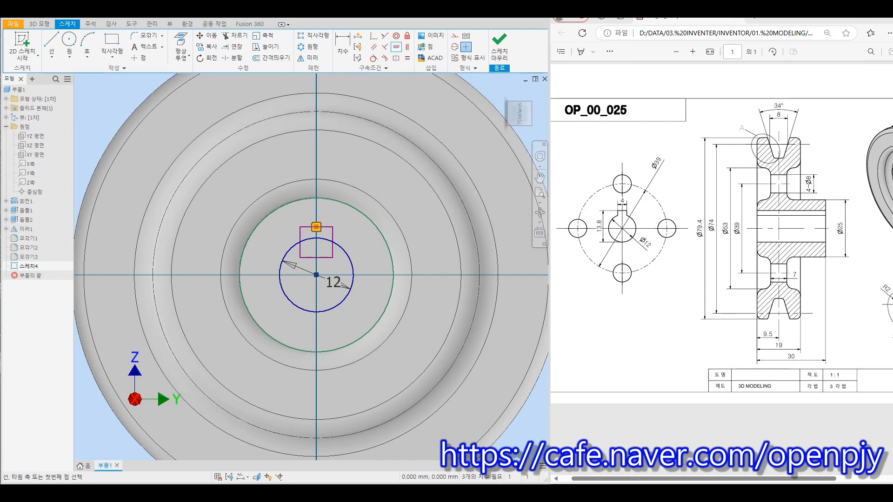
- Dimension the keyway rectangle's width along its top edge as 4 mm
key("d")
scroll(332, 227, "up", 3)
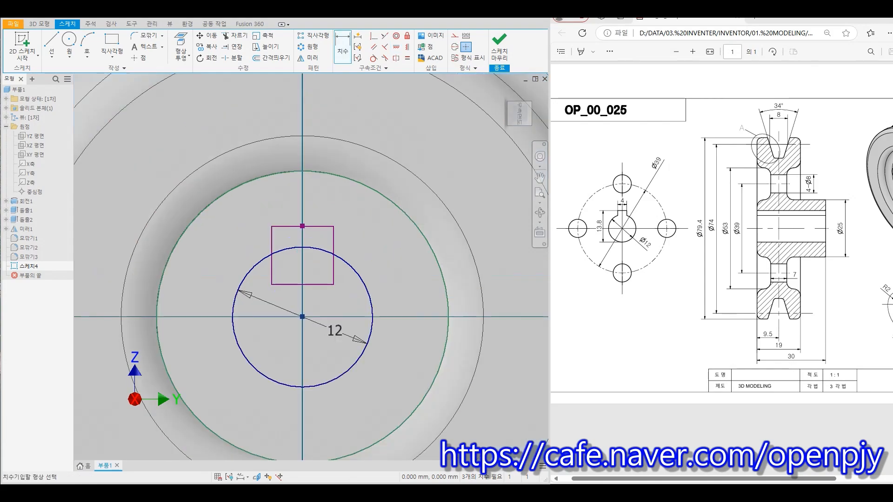
left_click(321, 226)
left_click(307, 200)
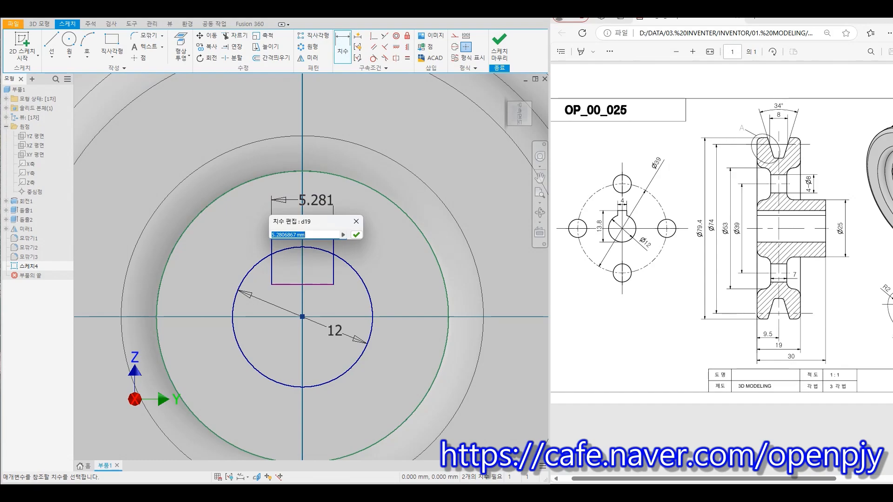
type("4")
key("Return")
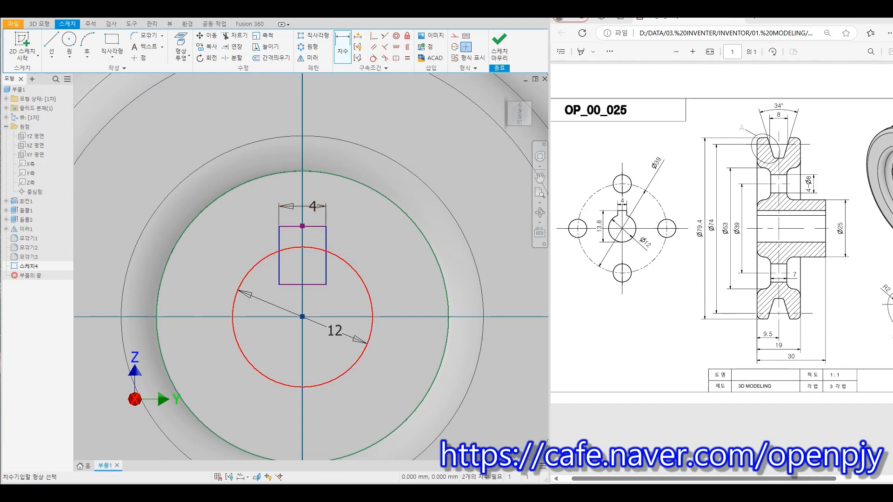
- Dimension the distance from the keyway's top edge to the bore circle's bottom as 13.8 mm and finish the sketch
left_click(318, 226)
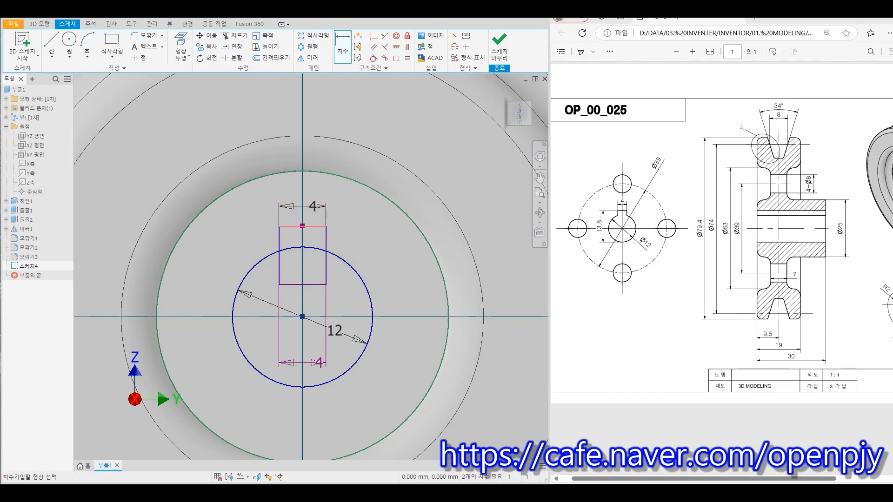
left_click(309, 387)
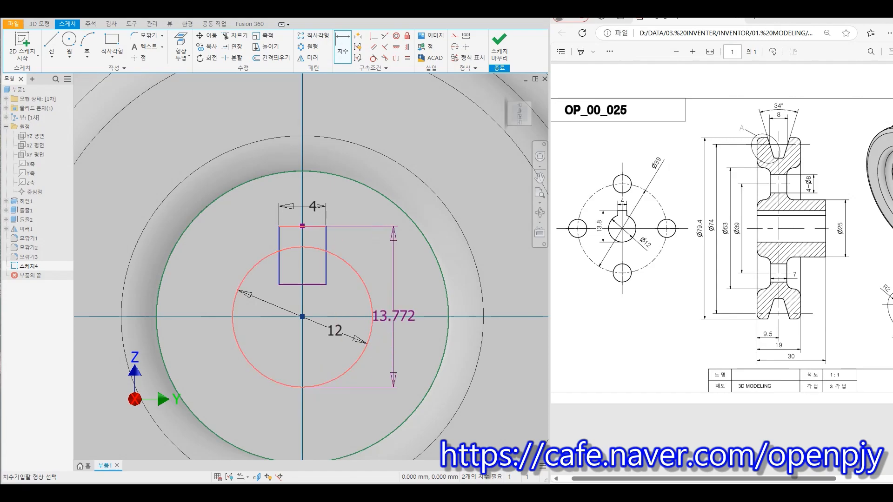
left_click(399, 308)
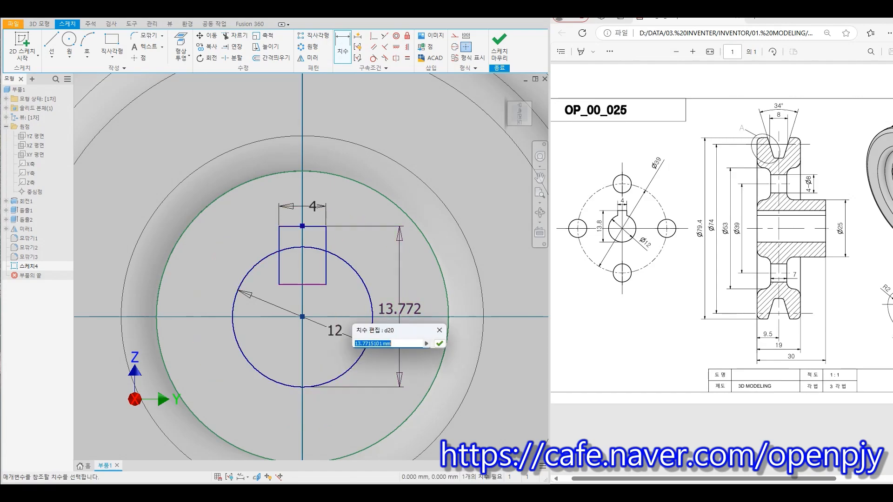
type("13.8")
key("Return")
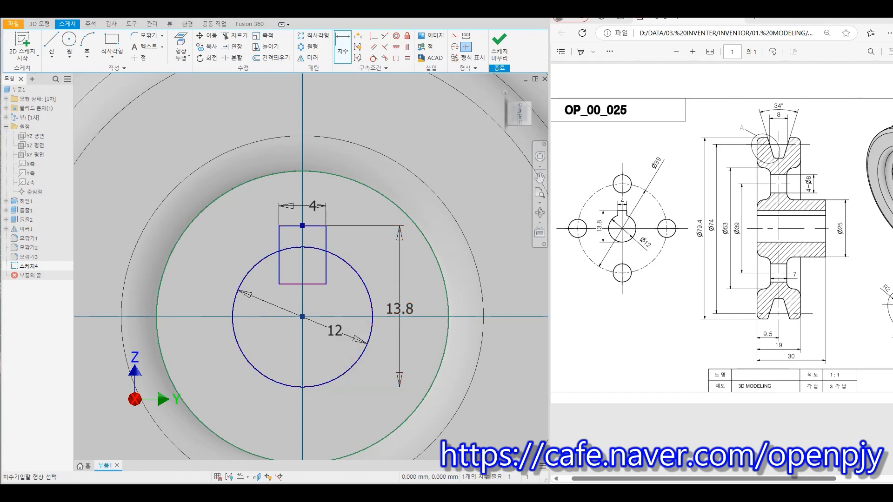
left_click(499, 47)
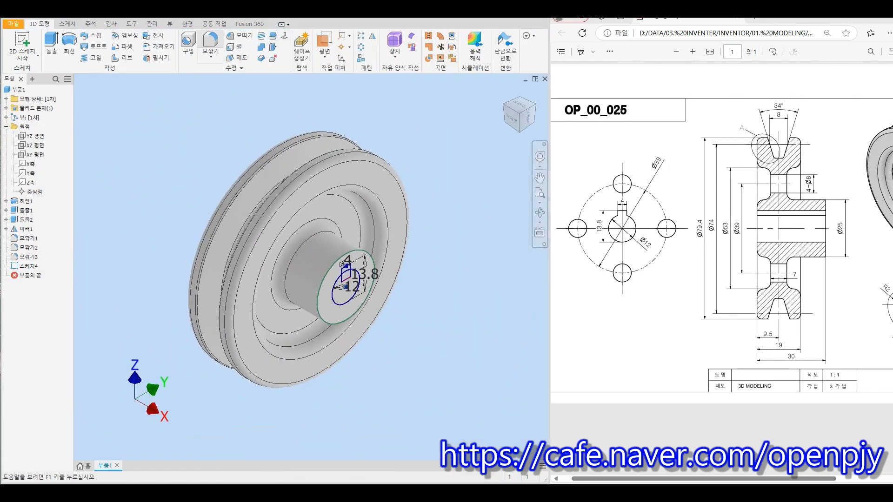
- Extrude the bore and keyway profiles as a cut through all of the pulley's hub
left_click(52, 44)
scroll(348, 298, "up", 5)
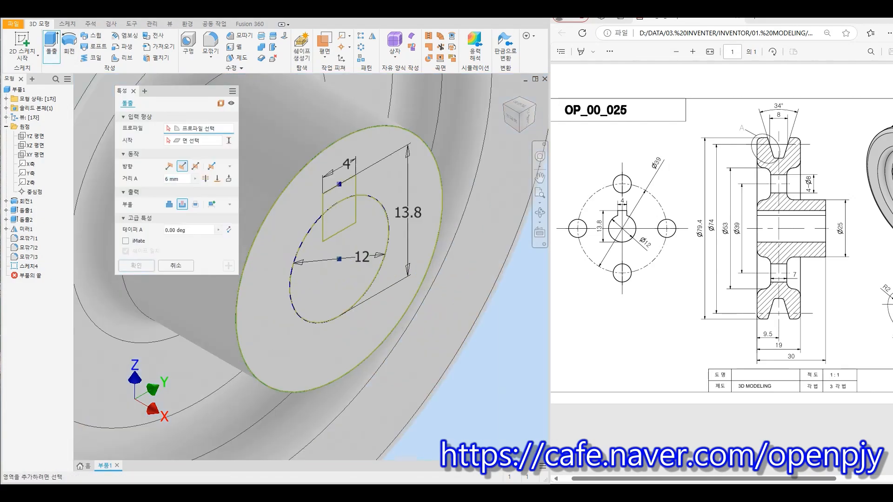
left_click(348, 298)
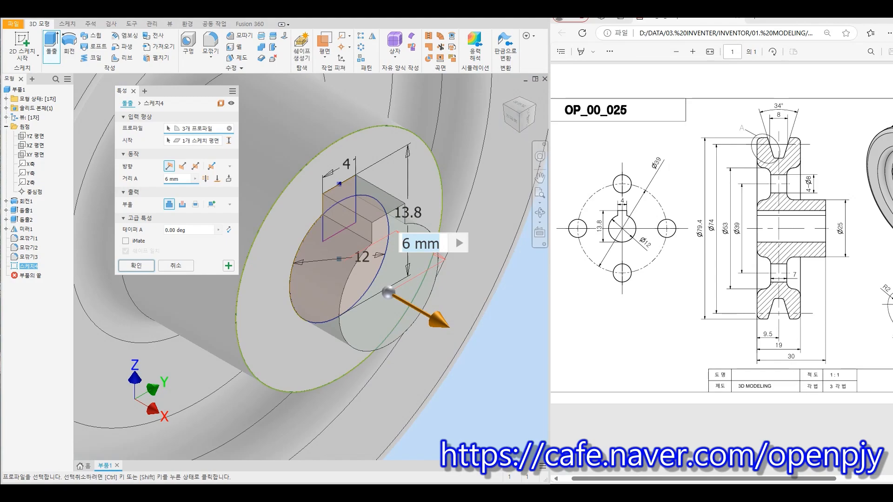
left_click(181, 204)
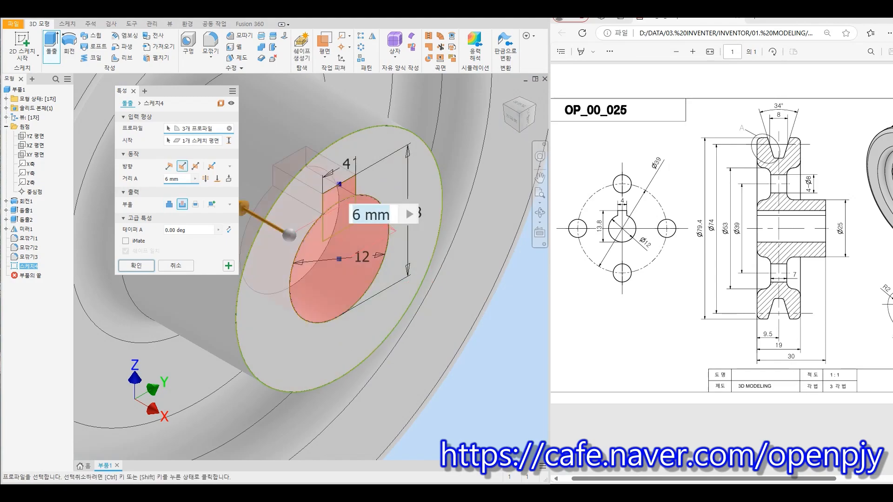
left_click(205, 179)
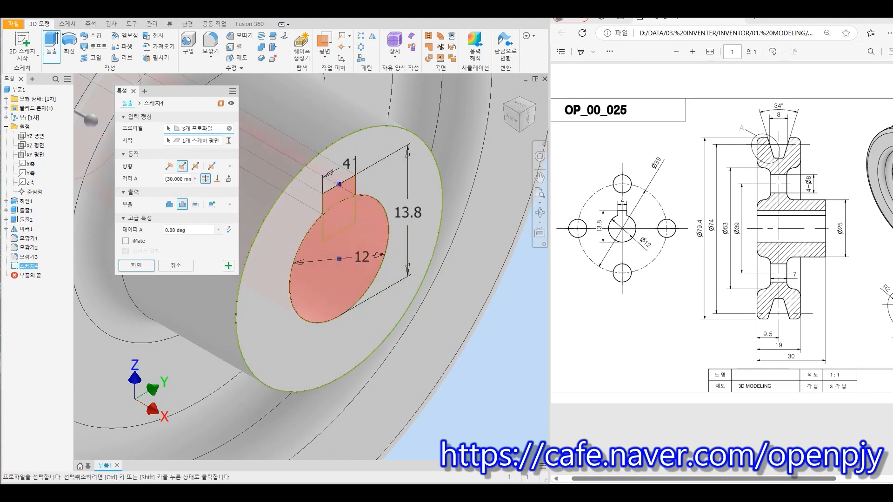
left_click(136, 265)
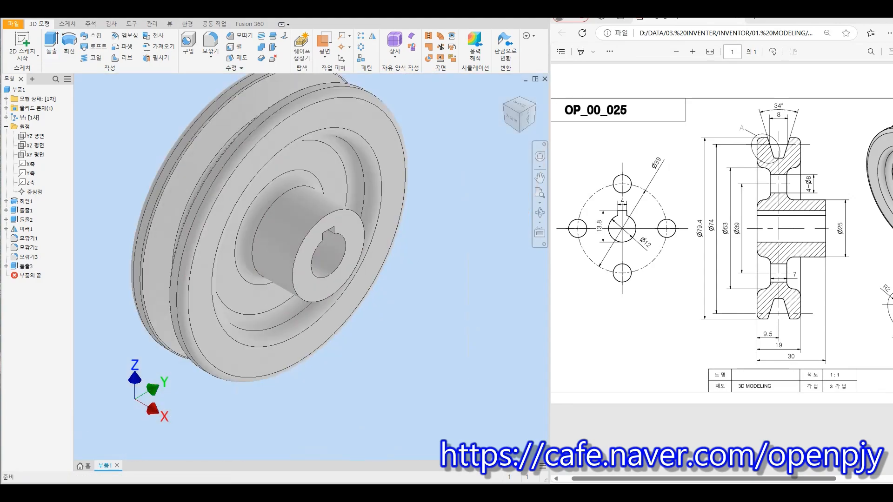
- Sketch a 39 mm diameter circle centred on the origin on the recessed web face and convert it to construction geometry
mouse_move(261, 223)
middle_mouse_down("shift")
mouse_move(354, 233)
mouse_move(358, 270)
mouse_move(255, 233)
middle_mouse_up("shift")
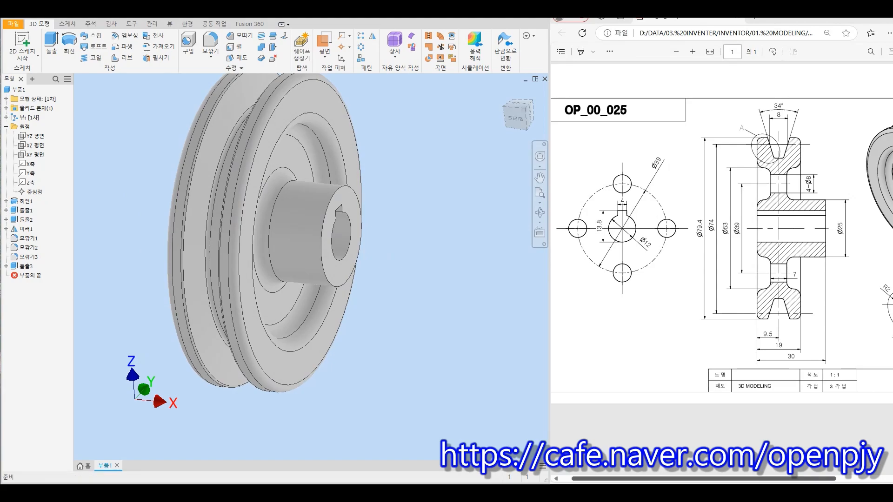
scroll(721, 242, "right", 3)
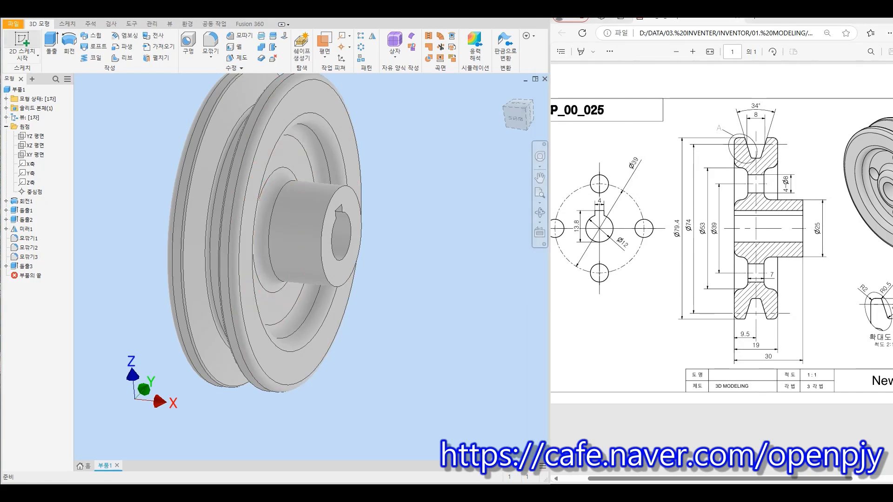
left_click(22, 44)
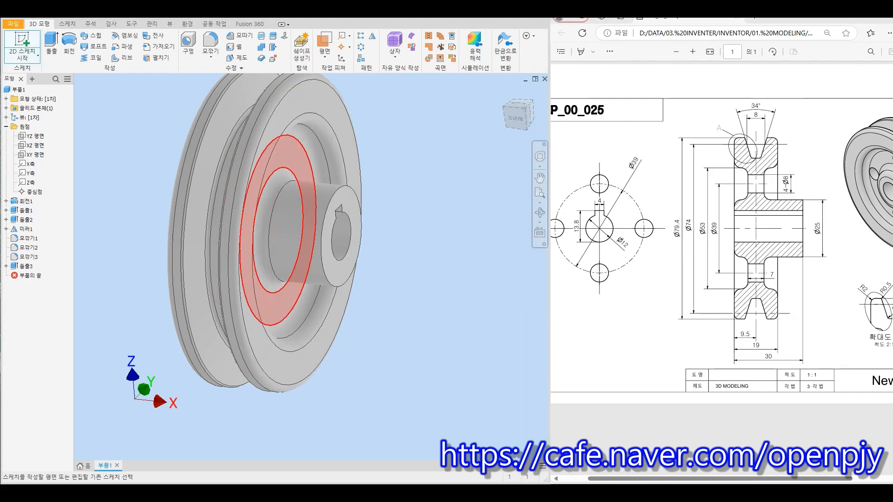
left_click(289, 152)
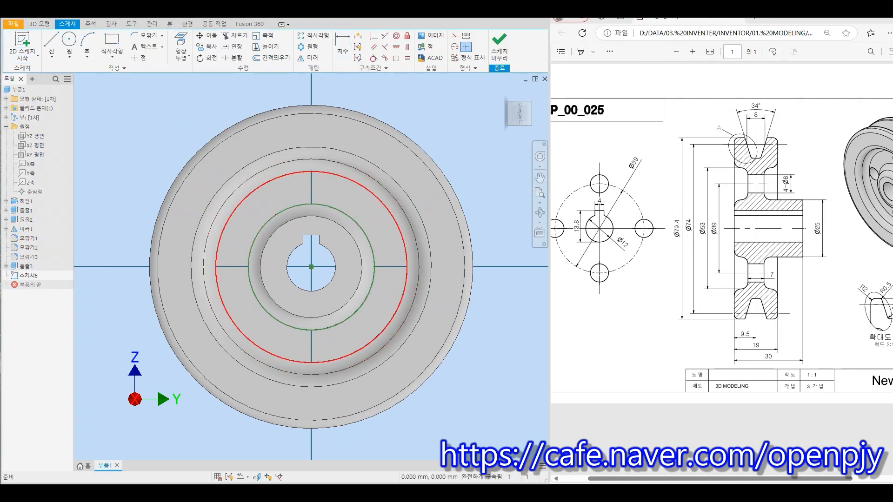
left_click(69, 41)
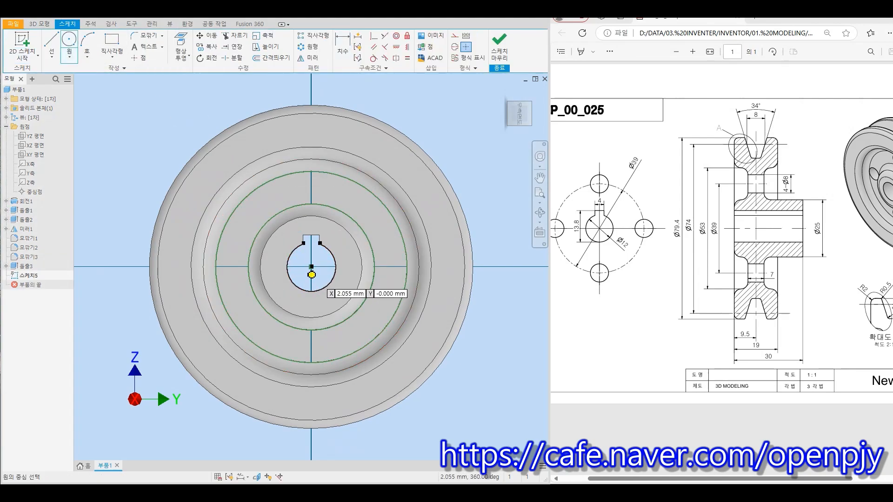
left_click(311, 266)
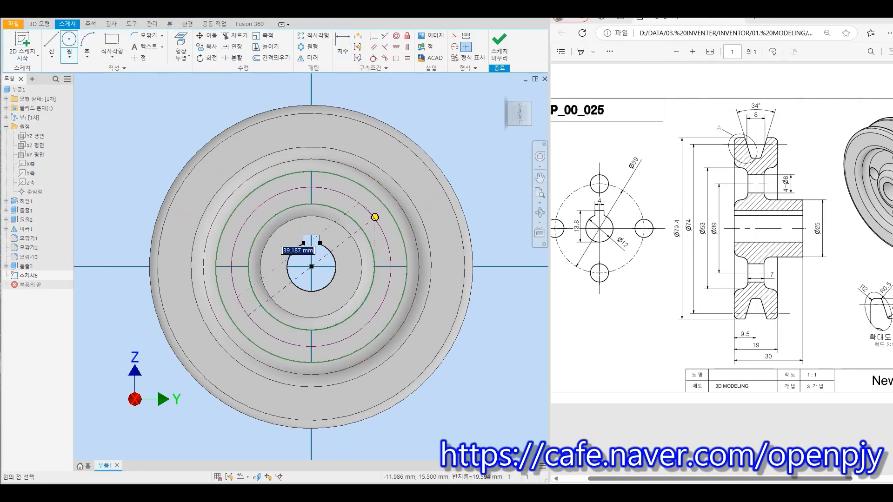
type("39")
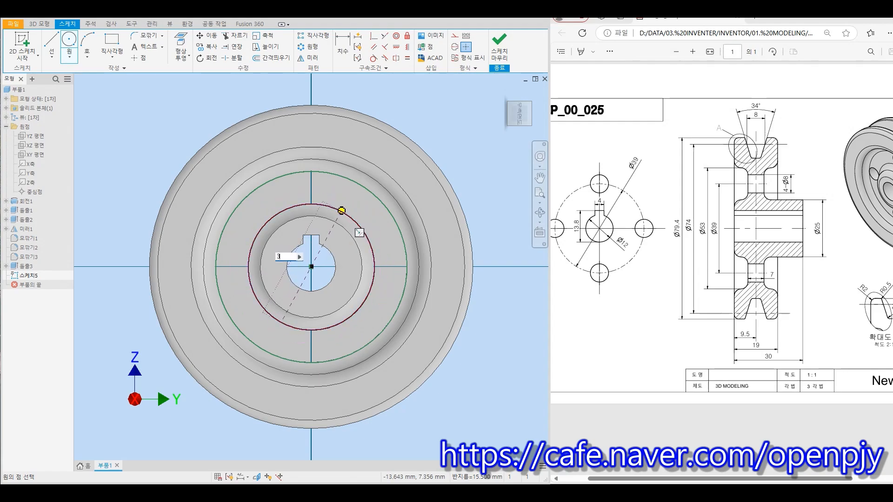
key("Return")
key("Escape")
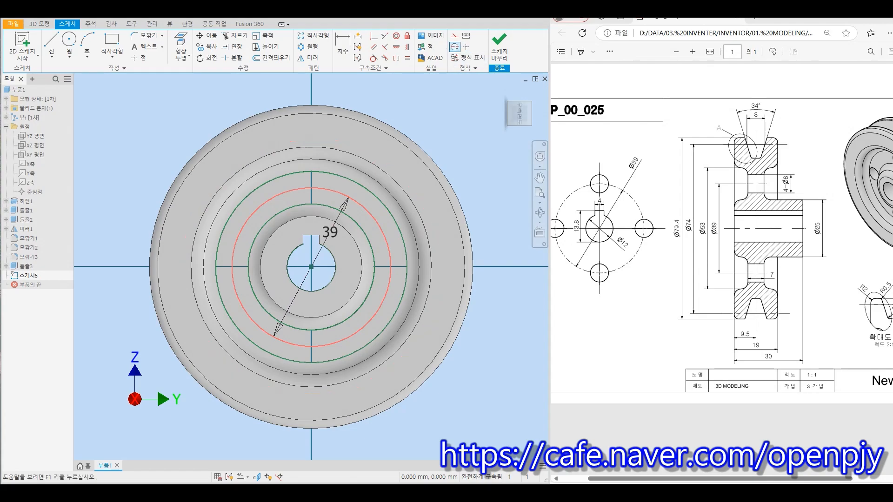
left_click(455, 35)
key("Escape")
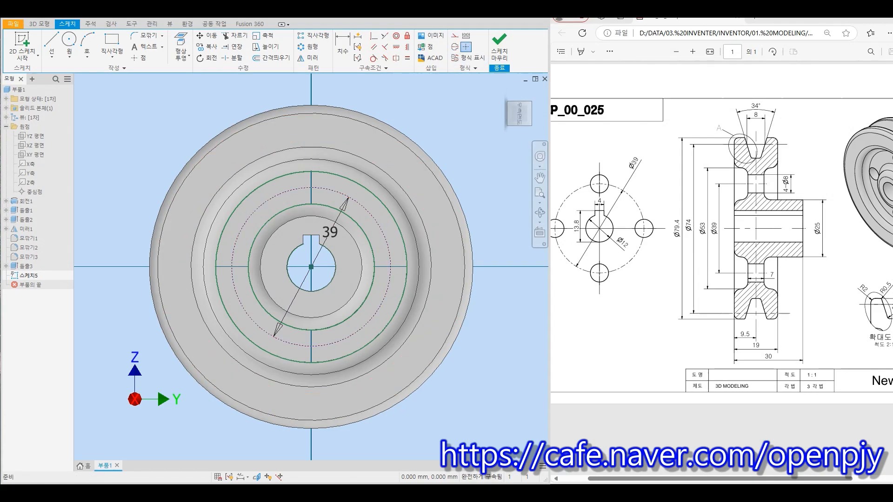
- Place a hole centre point at the top of the 39 mm construction circle
left_click(138, 58)
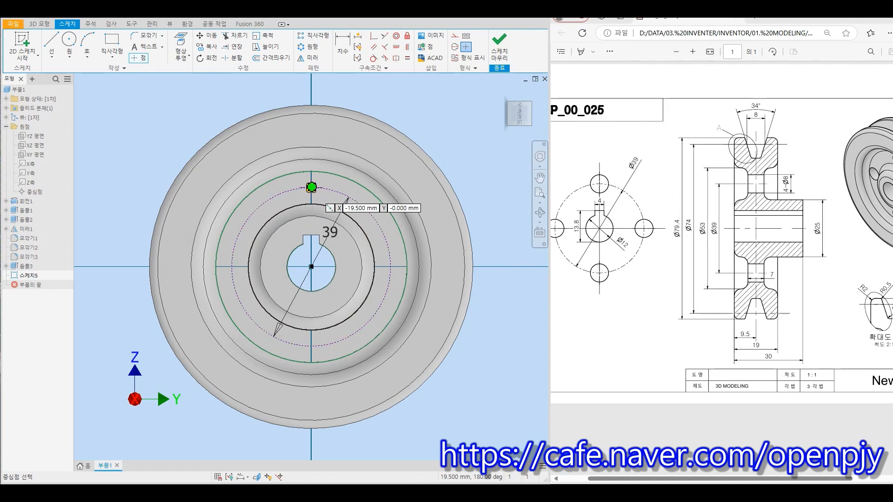
left_click(312, 188)
scroll(307, 197, "up", 4)
key("Escape")
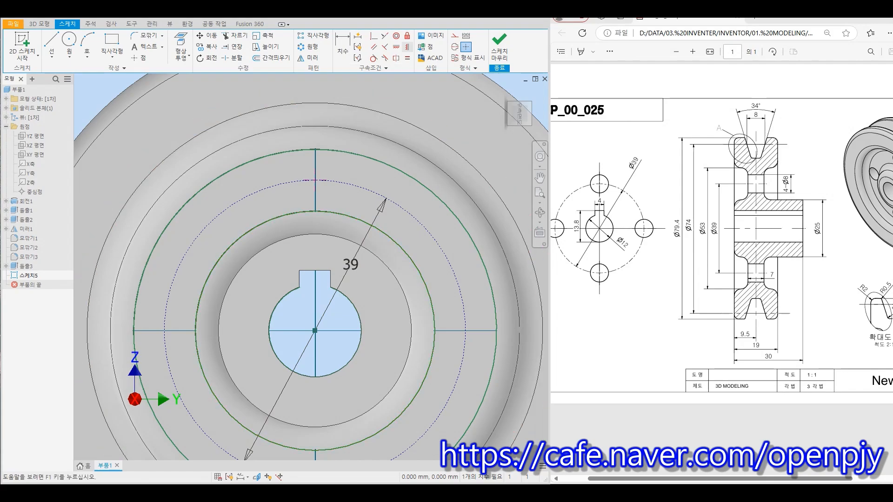
- Align the centre point directly above the origin with a Horizontal constraint and finish the sketch
left_click(407, 47)
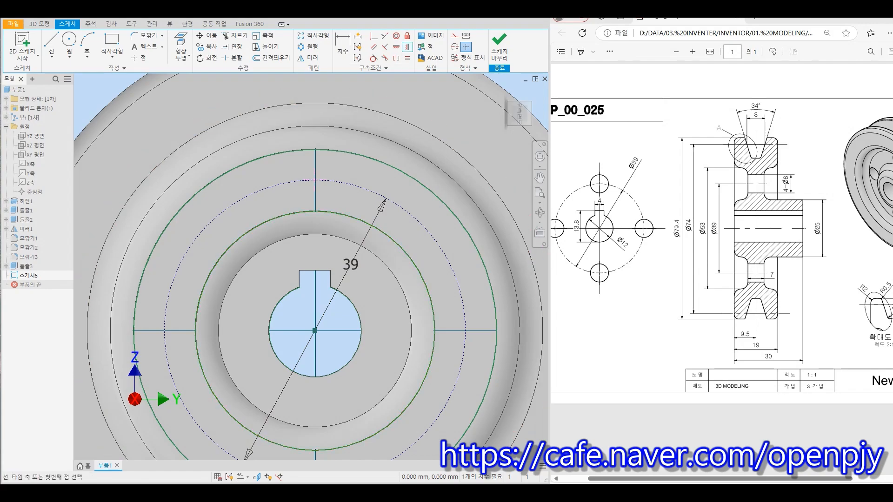
left_click(396, 47)
left_click(315, 331)
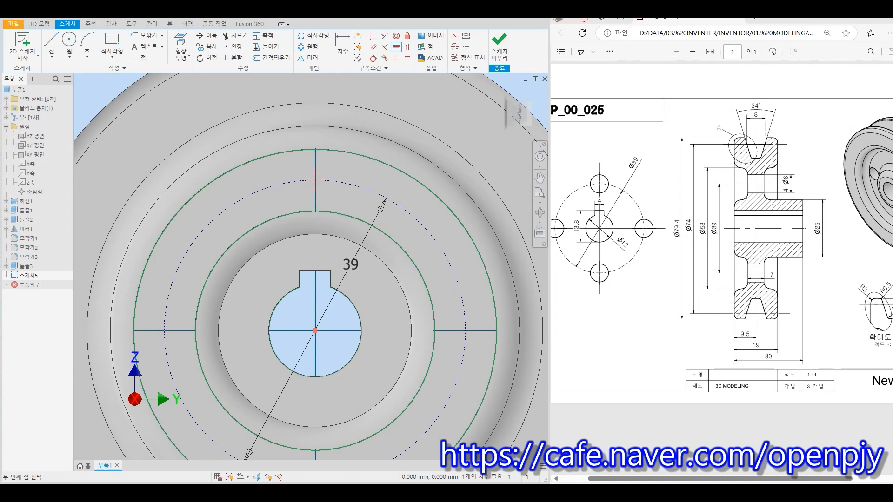
left_click(315, 180)
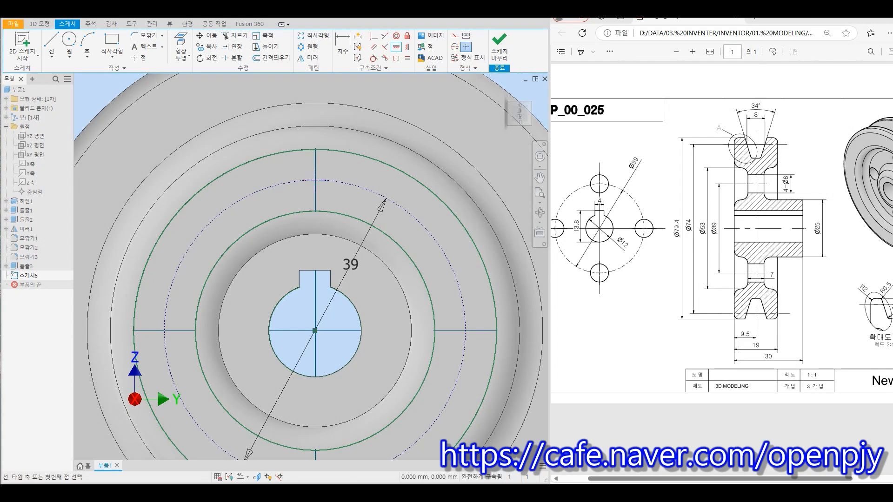
left_click(499, 47)
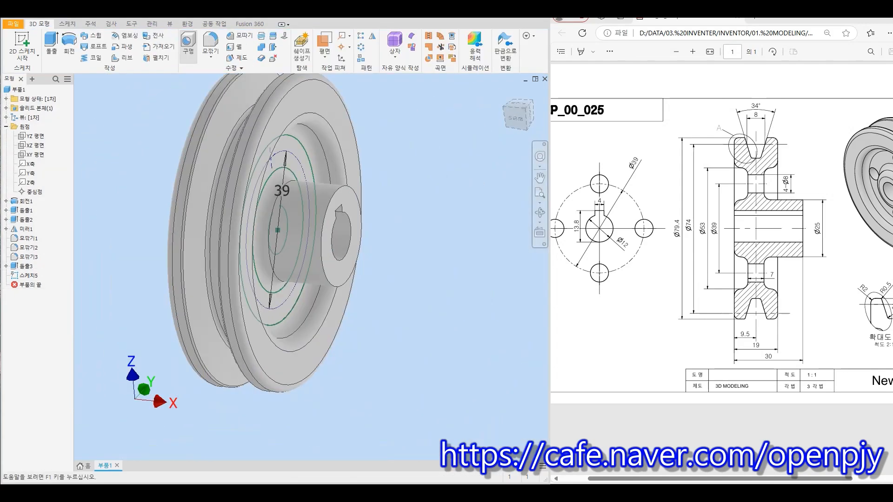
- Create a simple through-all hole of 8 mm diameter at the sketched centre point in the pulley web
left_click(188, 43)
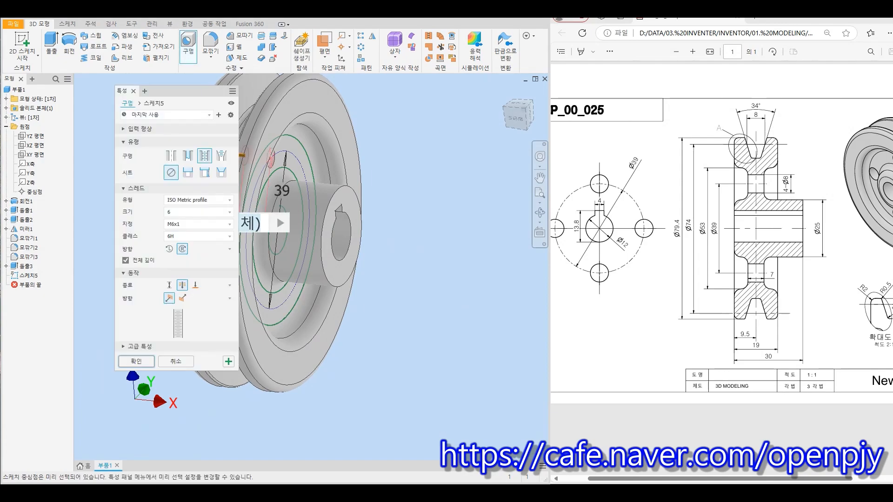
double_click(200, 263)
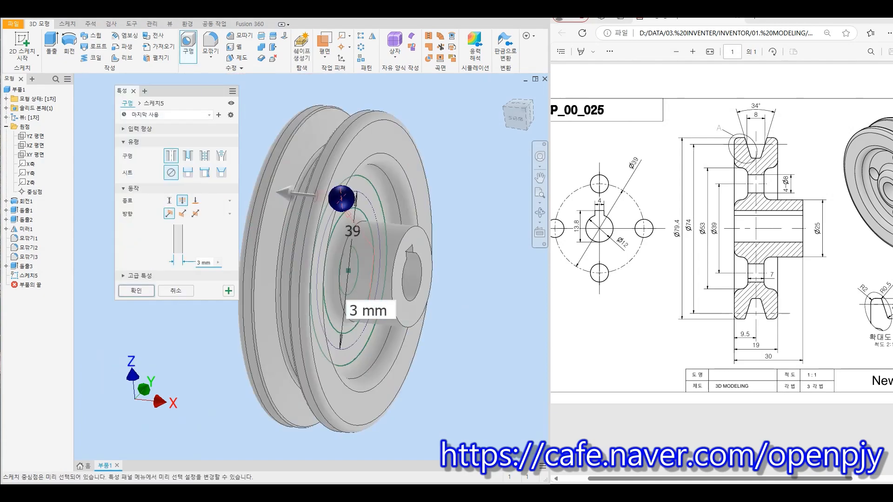
left_click_drag(786, 186, 778, 186)
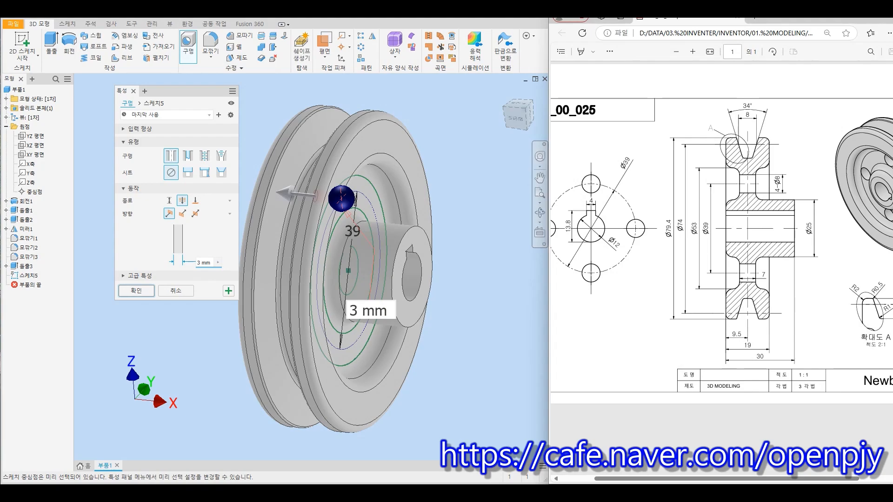
type("8")
key("Return")
- Create a circular pattern of the 8 mm web hole around the hub's axis with 4 occurrences over 360 deg
middle_click_drag(400, 269, 309, 279, "shift")
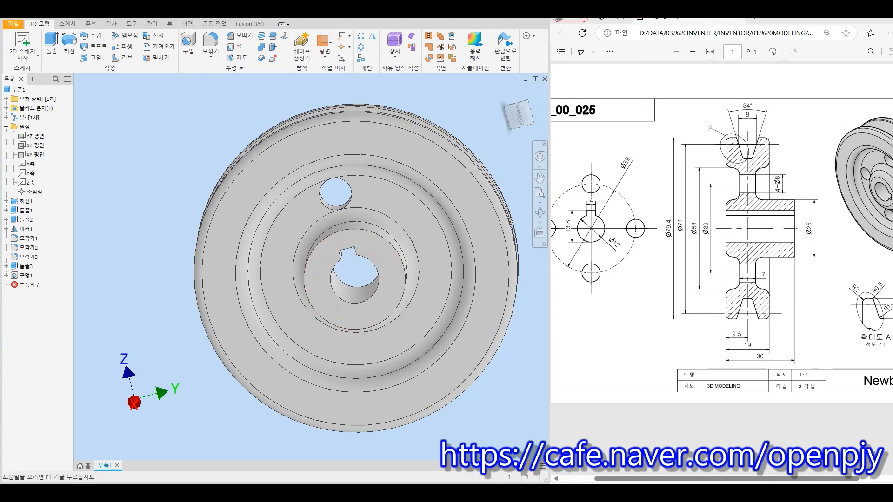
key("ctrl+shift+o")
left_click(337, 207)
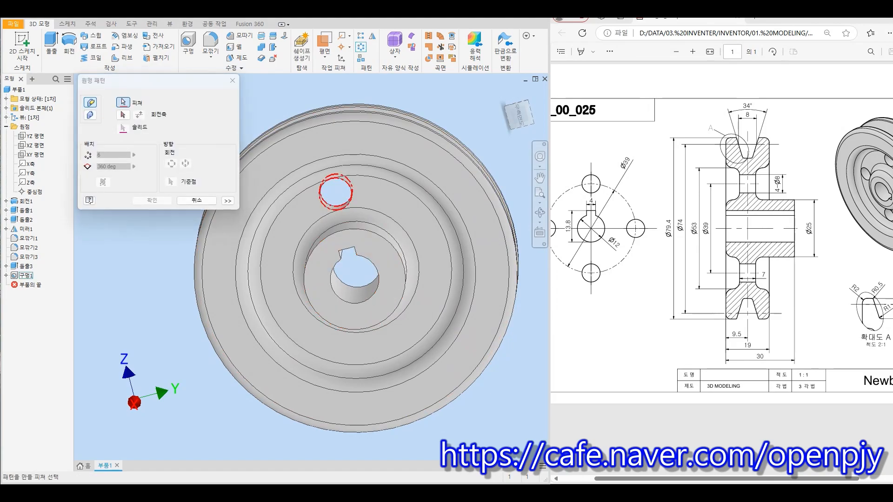
left_click(122, 115)
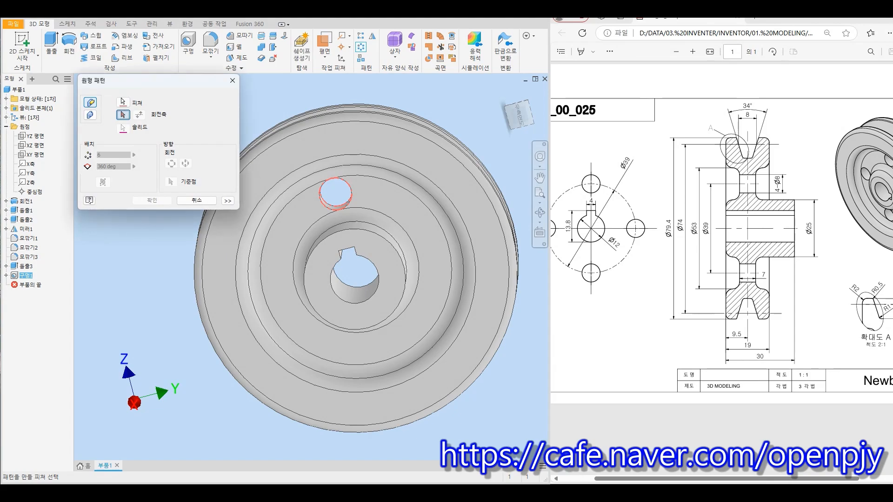
middle_click_drag(321, 238, 282, 247, "shift")
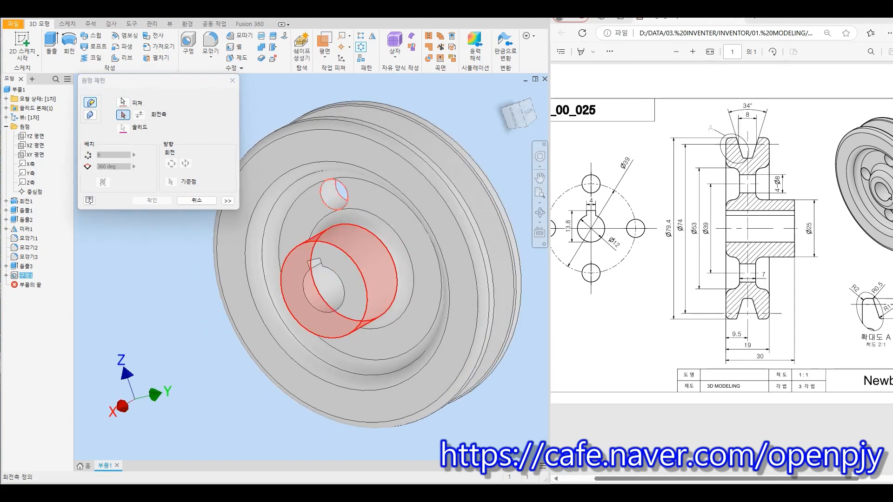
left_click(326, 260)
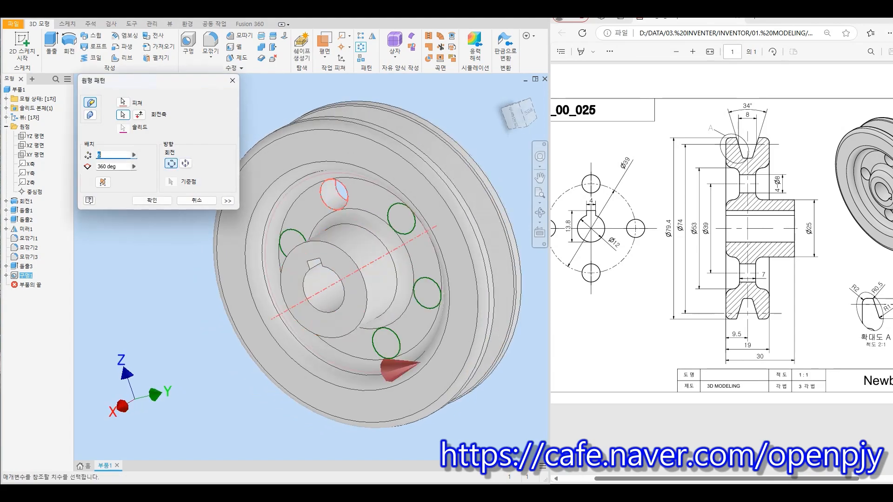
type("4")
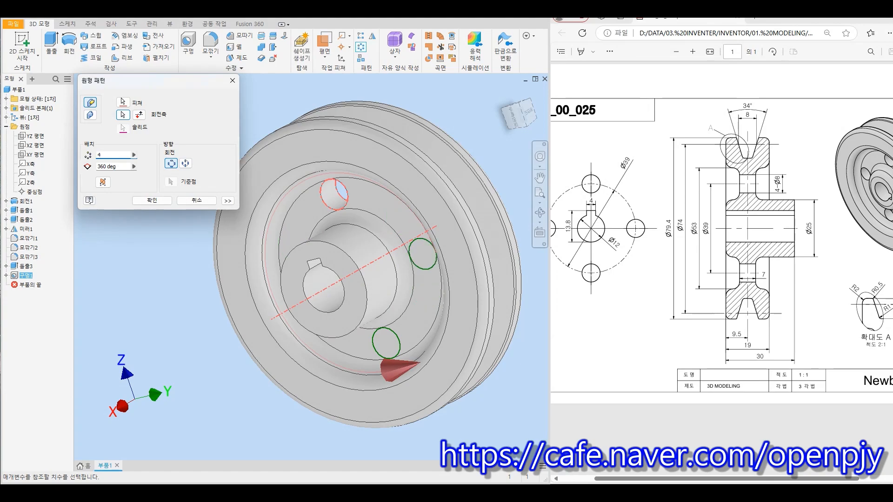
left_click(152, 200)
- Return to the home view and apply the green rubber appearance (고무 - 녹색) to the whole pulley part
middle_click_drag(321, 267, 356, 271, "shift")
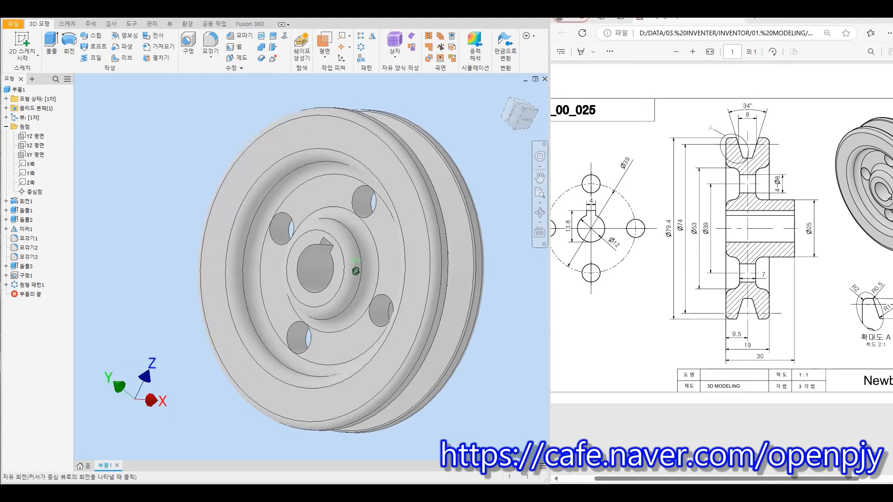
key("F6")
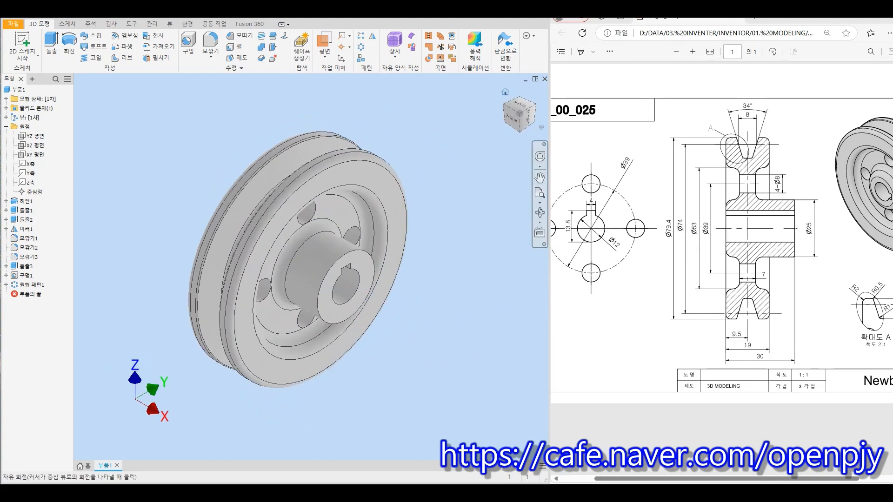
left_click(132, 23)
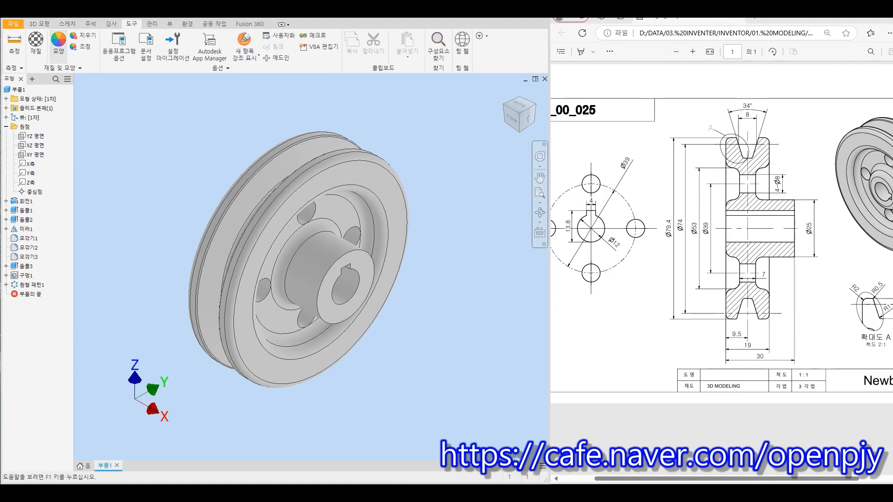
left_click(58, 46)
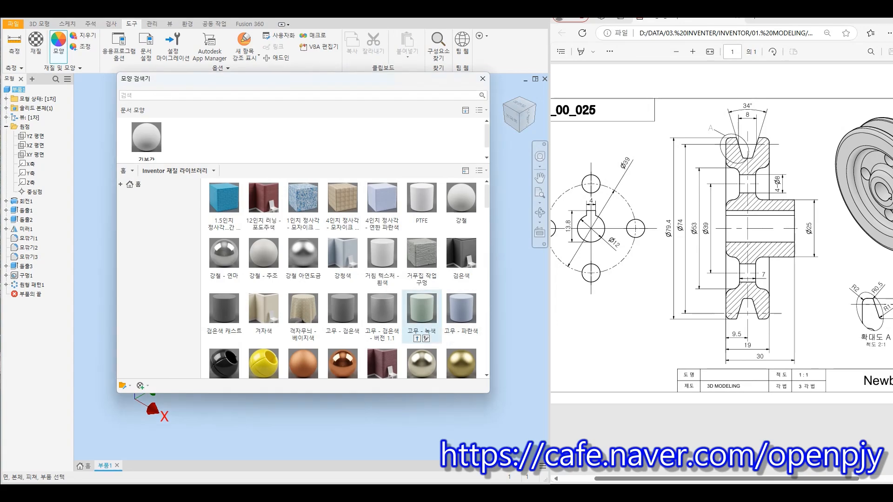
left_click(416, 338)
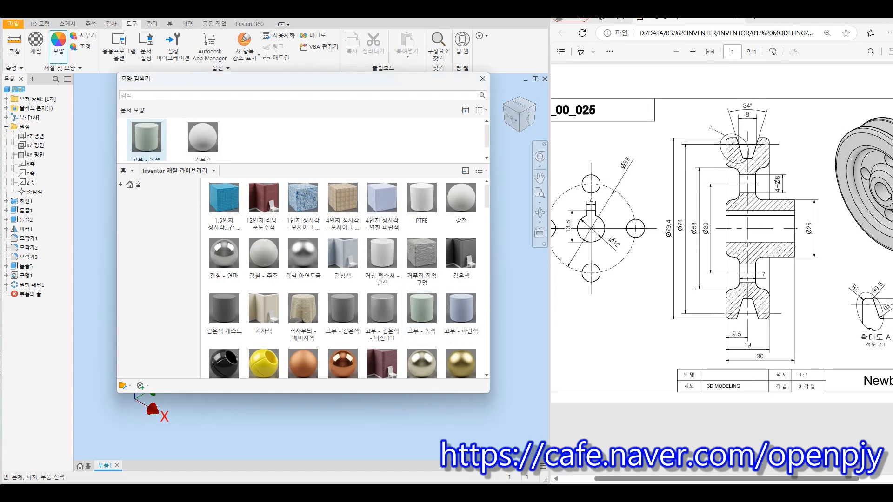
left_click(483, 79)
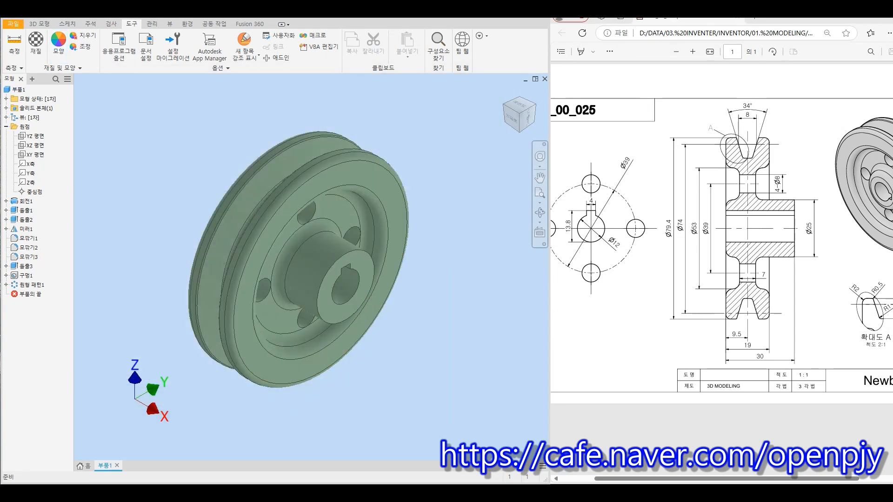
- Set the part document's mass unit to grams (그램) in the document settings
left_click(146, 46)
left_click(177, 106)
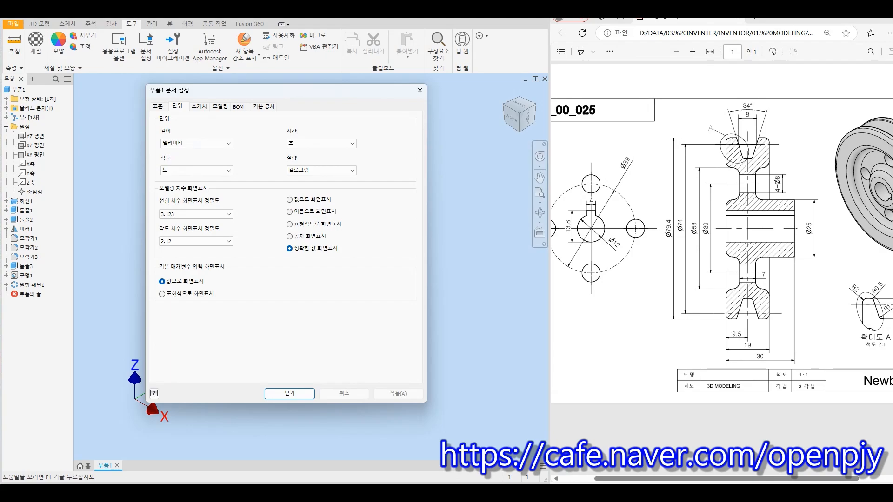
left_click(322, 170)
left_click(307, 191)
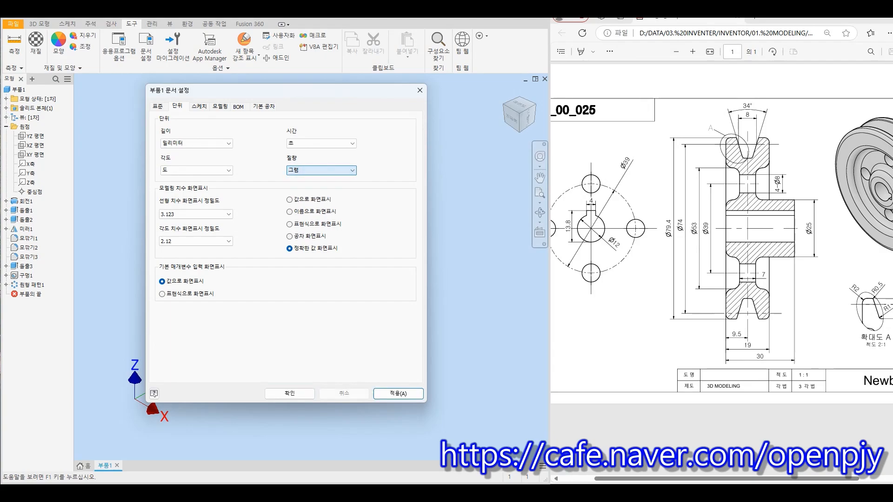
left_click(289, 393)
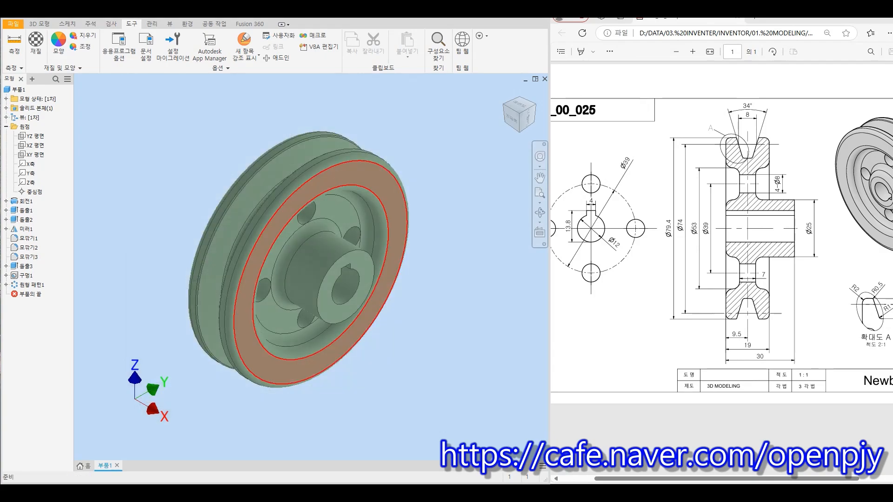
mouse_move(311, 267)
middle_mouse_down("shift")
mouse_move(346, 270)
mouse_move(251, 260)
mouse_move(358, 251)
mouse_move(447, 263)
mouse_move(321, 260)
mouse_move(363, 251)
middle_mouse_up("shift")
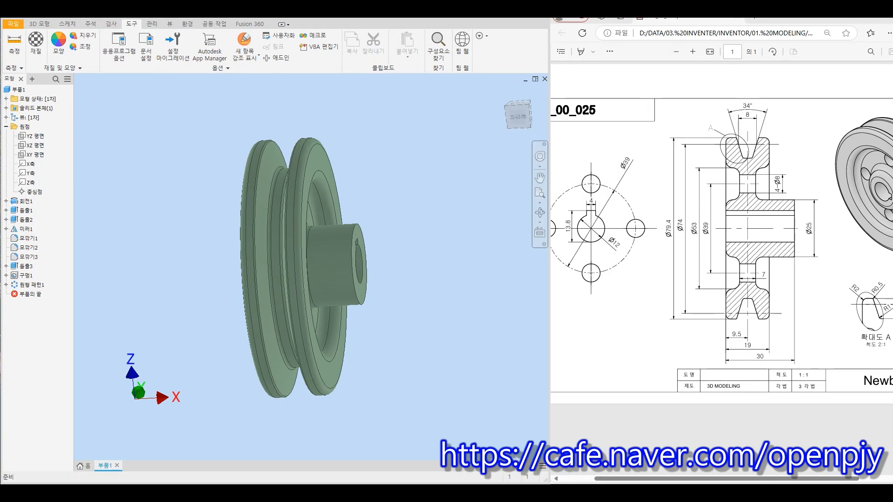